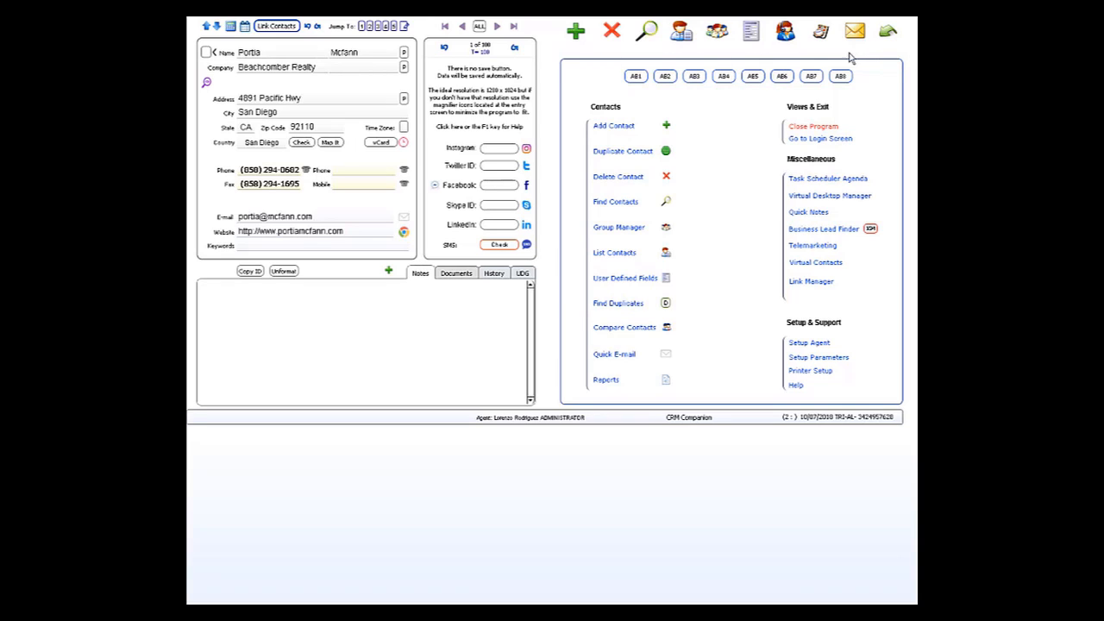
Add a task linked to the current contact in the Task Scheduler Agenda and append "Follow up" to its description
{"action": "left_click", "coordinate": [826, 182]}
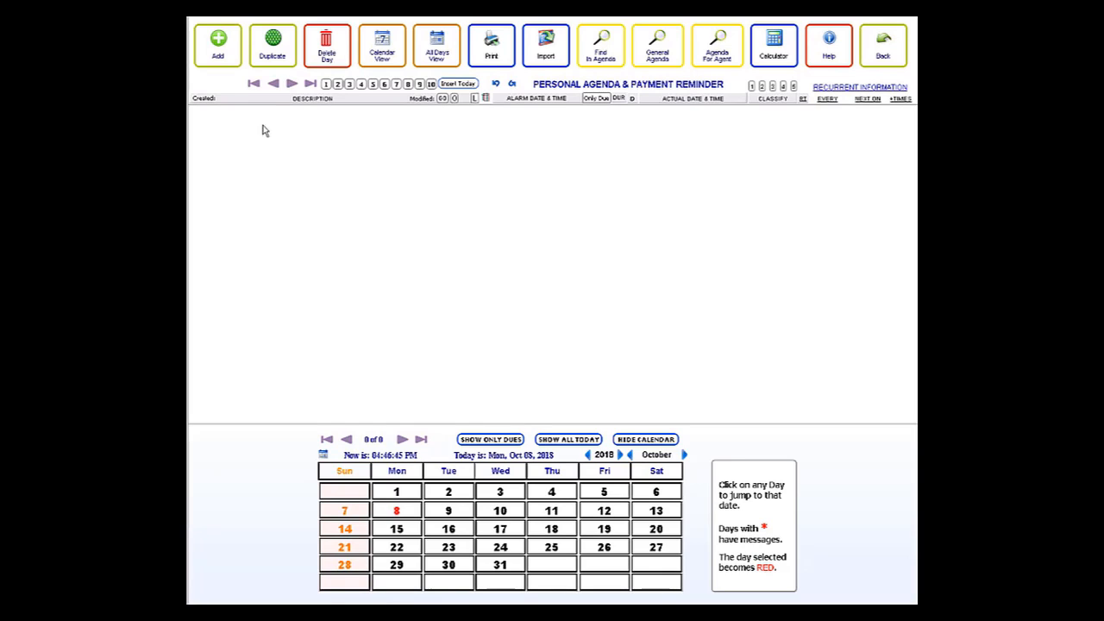
{"action": "left_click", "coordinate": [231, 61]}
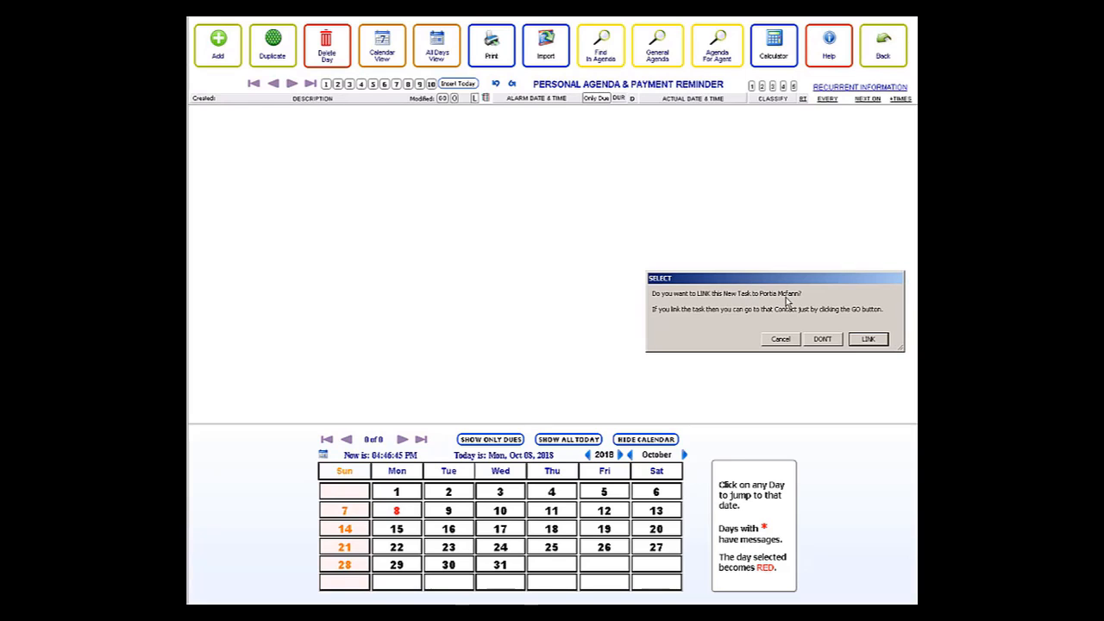
{"action": "left_click", "coordinate": [869, 339]}
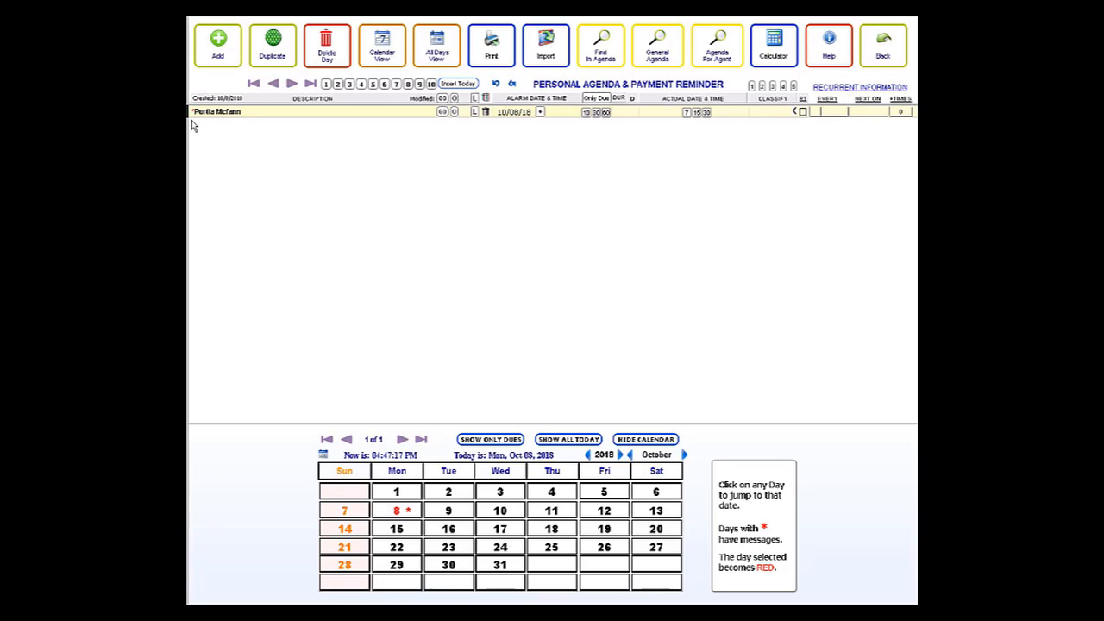
{"action": "mouse_move", "coordinate": [196, 120]}
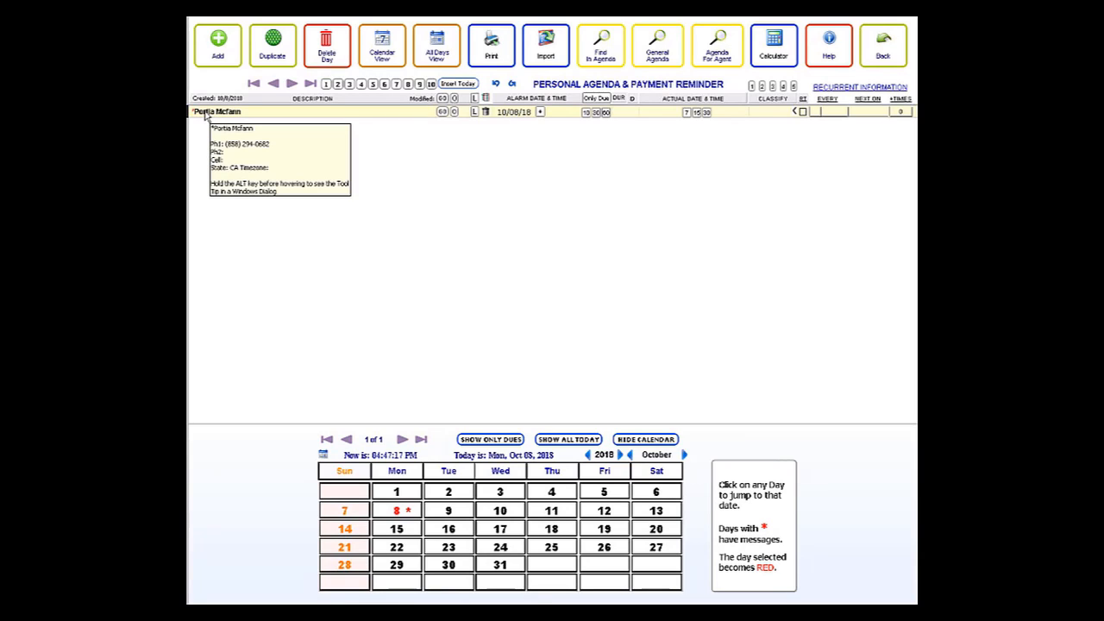
{"action": "left_click", "coordinate": [268, 114]}
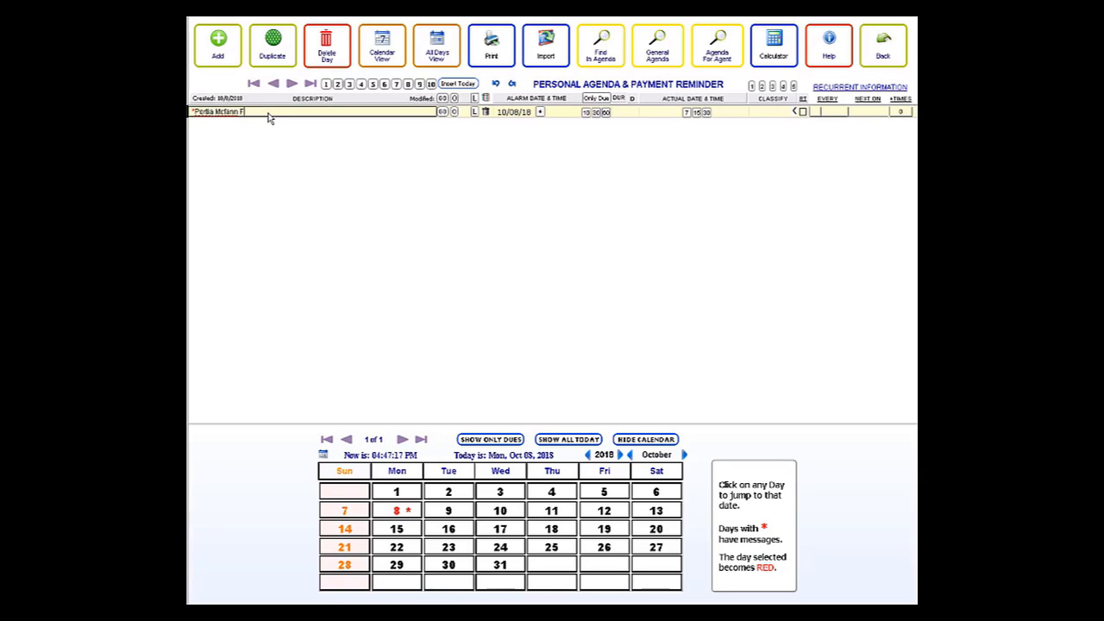
{"action": "type", "text": "Follow up"}
{"action": "left_click", "coordinate": [343, 161]}
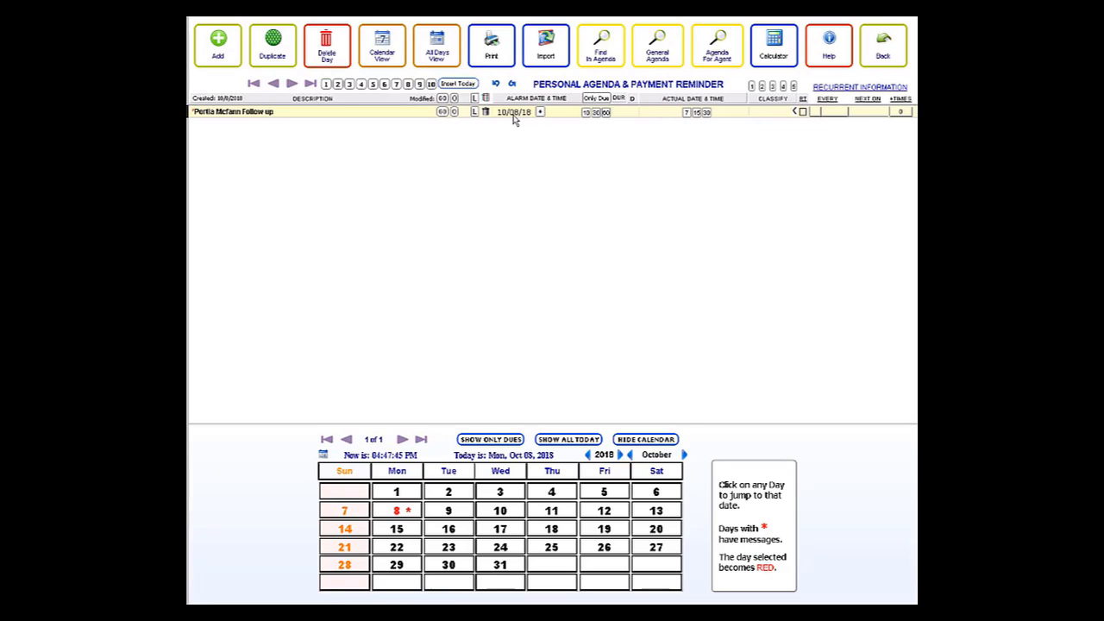
Set the follow-up task's actual date to 10/08/18 and its actual time to 4:15 PM
{"action": "left_click", "coordinate": [664, 113]}
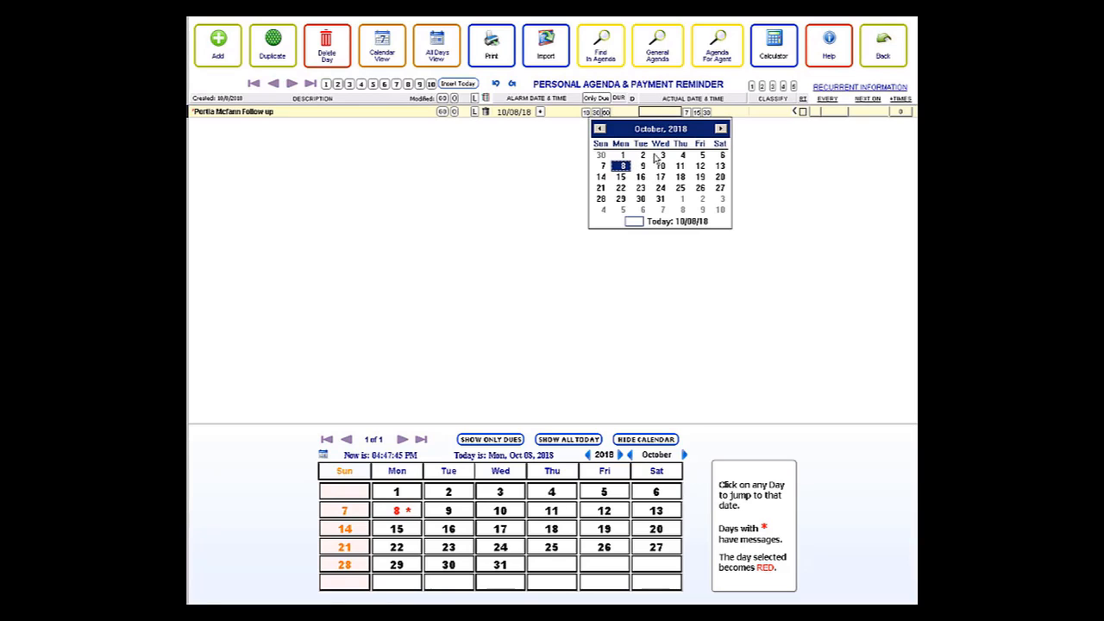
{"action": "left_click", "coordinate": [729, 113]}
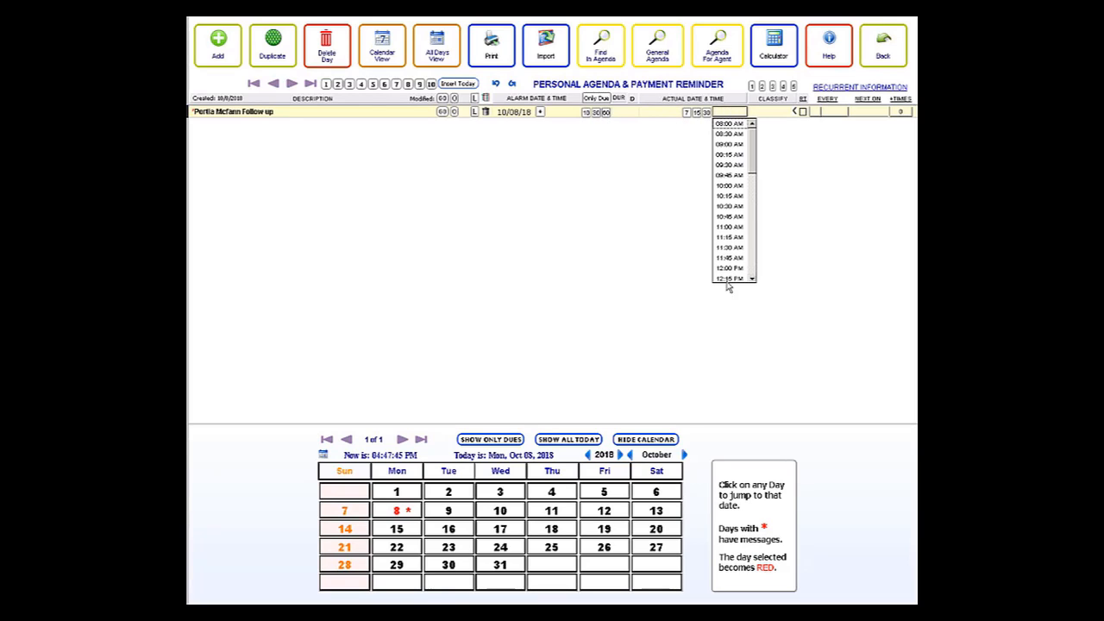
{"action": "scroll", "coordinate": [755, 272], "scroll_direction": "down", "scroll_amount": 6}
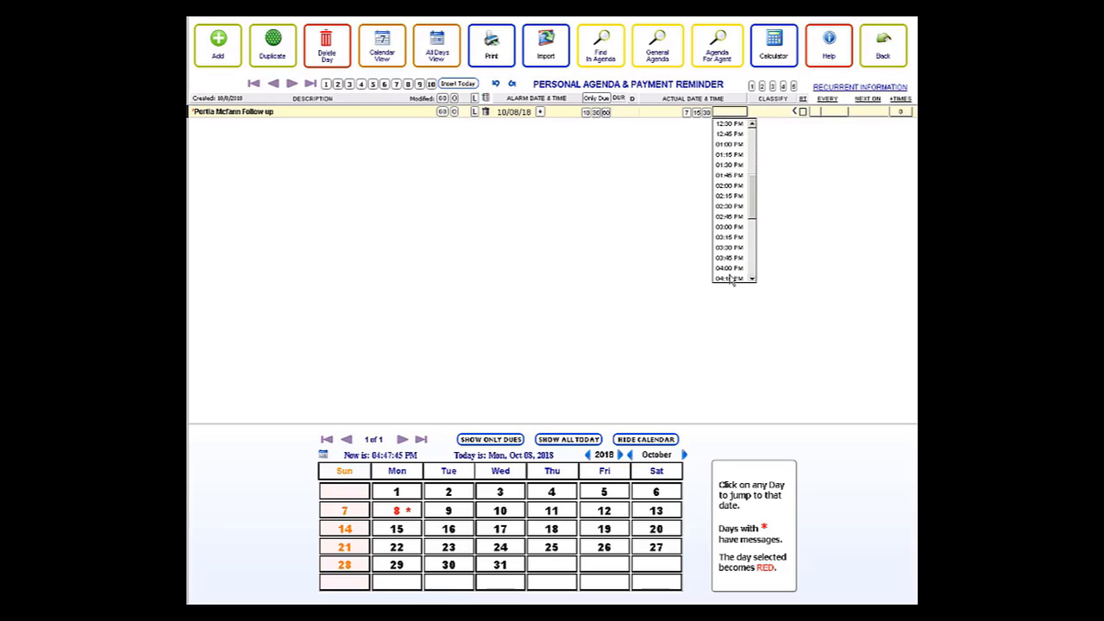
{"action": "left_click", "coordinate": [727, 277]}
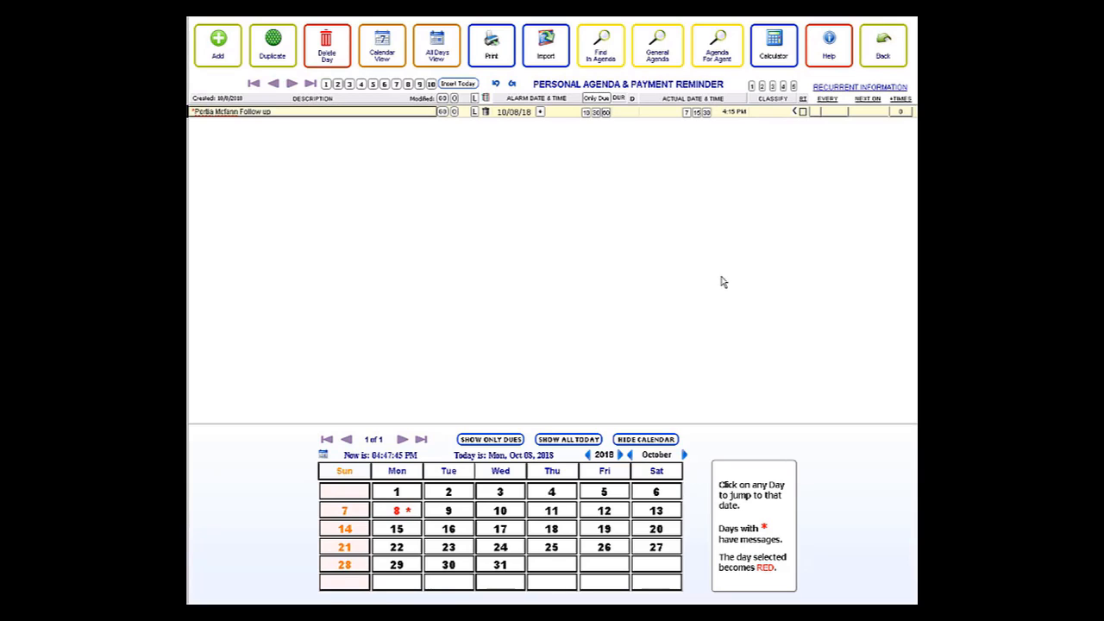
{"action": "left_click", "coordinate": [665, 114]}
{"action": "left_click", "coordinate": [622, 167]}
Set the follow-up task's alarm time to 10:00 AM
{"action": "left_click", "coordinate": [561, 112]}
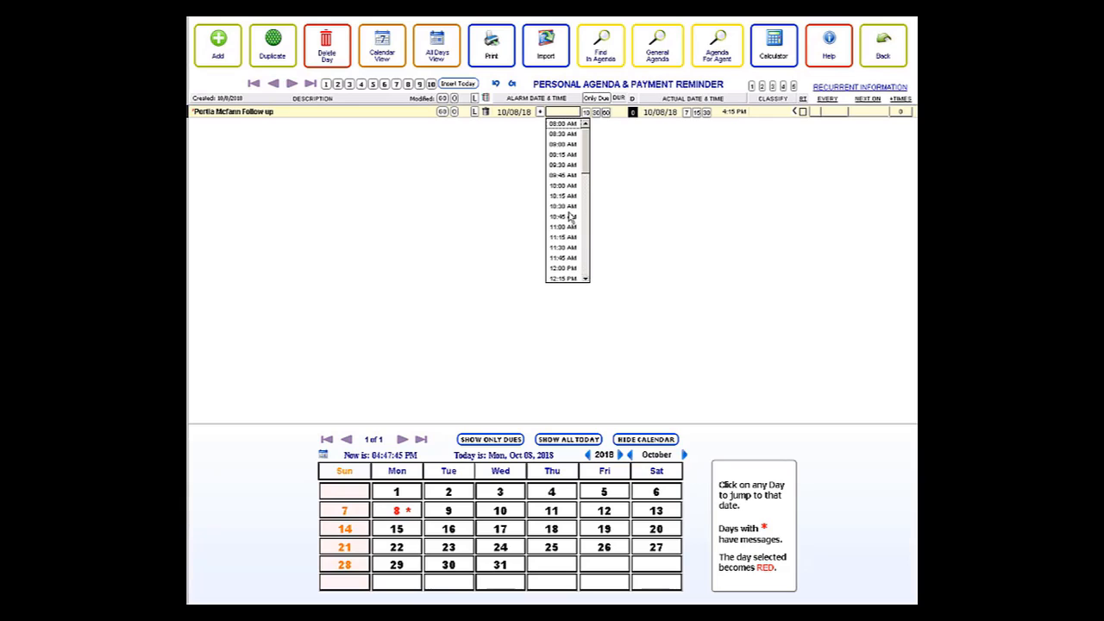
{"action": "left_click", "coordinate": [562, 185]}
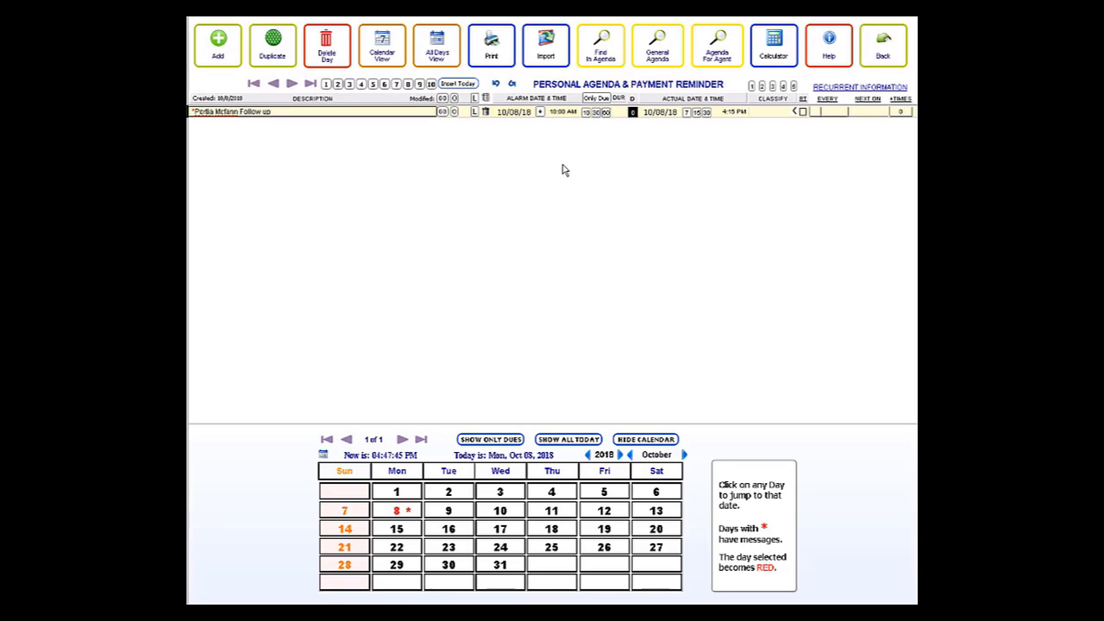
{"action": "left_click", "coordinate": [566, 170]}
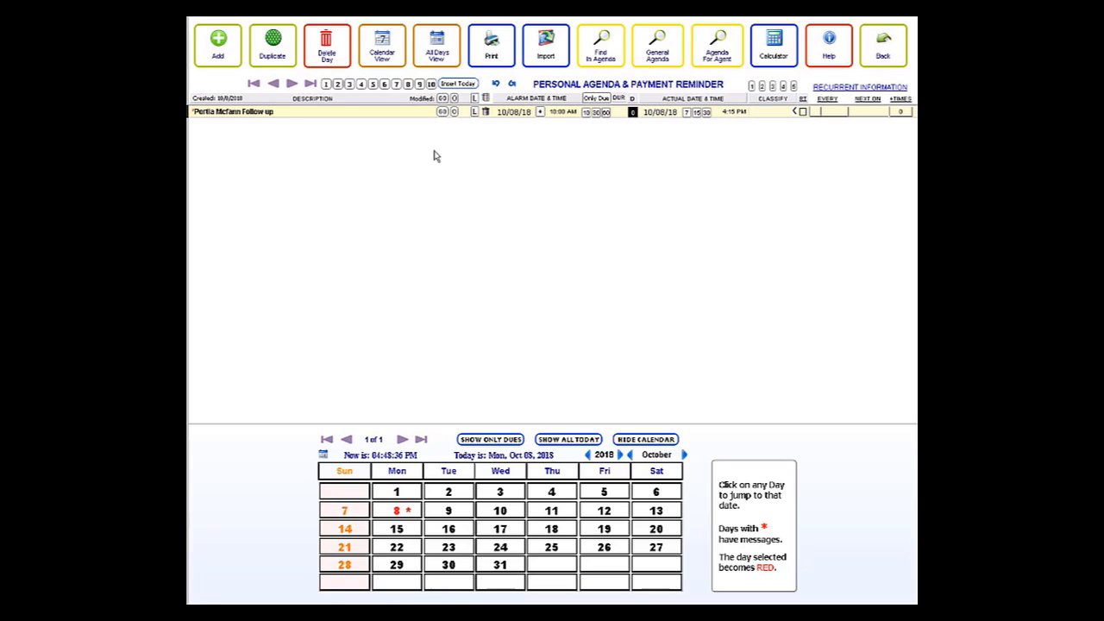
Classify the follow-up task as Birthdate and make it recur every 1 week, 9999 times
{"action": "left_click", "coordinate": [766, 113]}
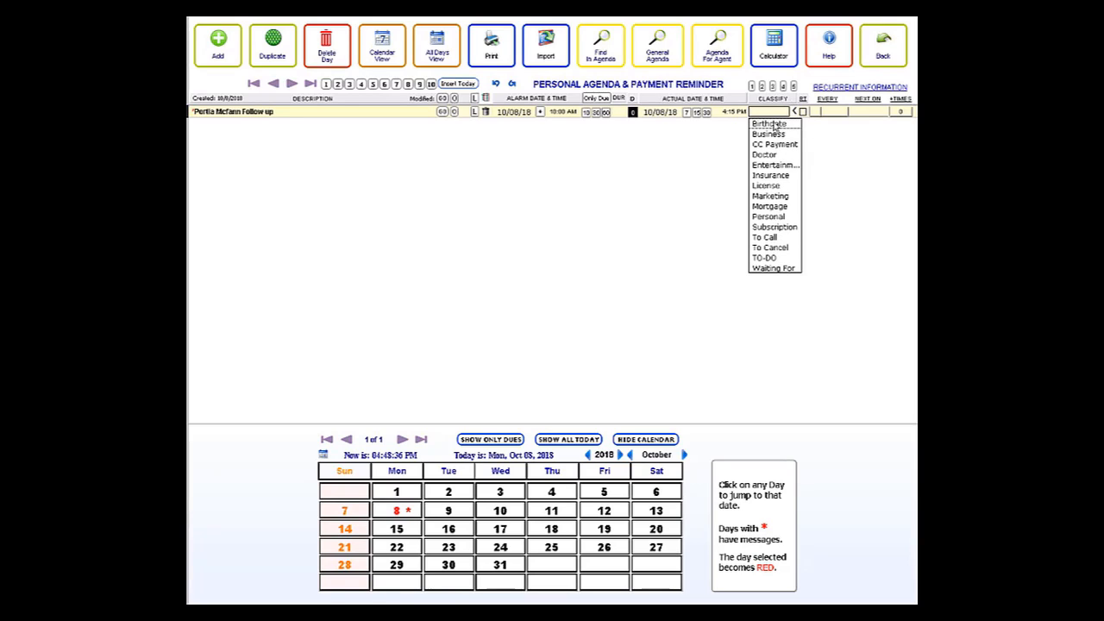
{"action": "left_click", "coordinate": [775, 126]}
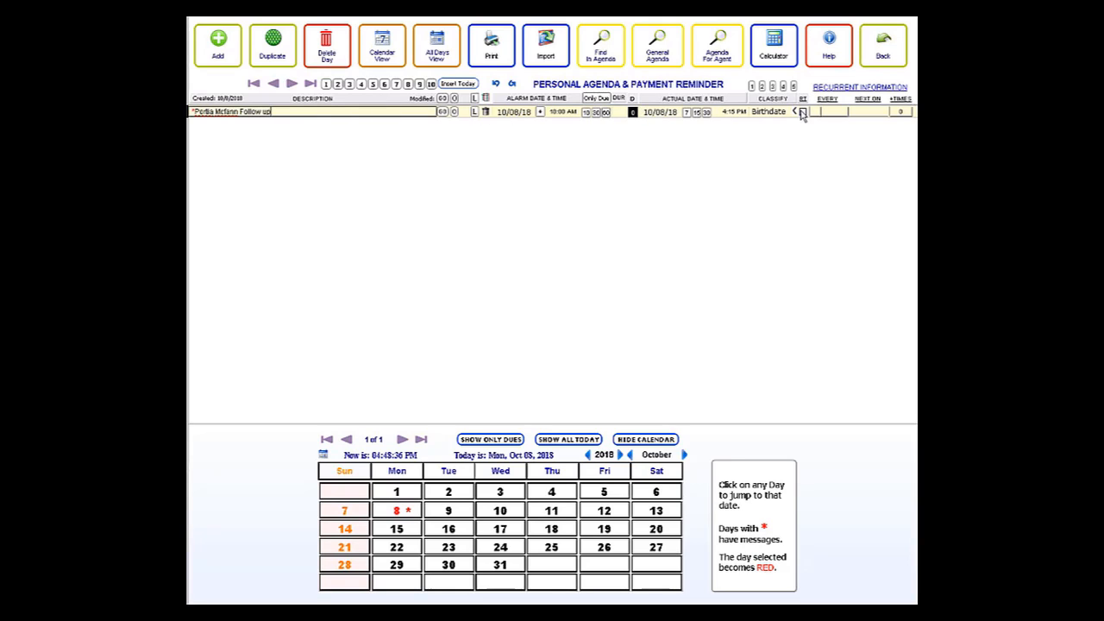
{"action": "left_click", "coordinate": [802, 112]}
{"action": "left_click", "coordinate": [815, 115]}
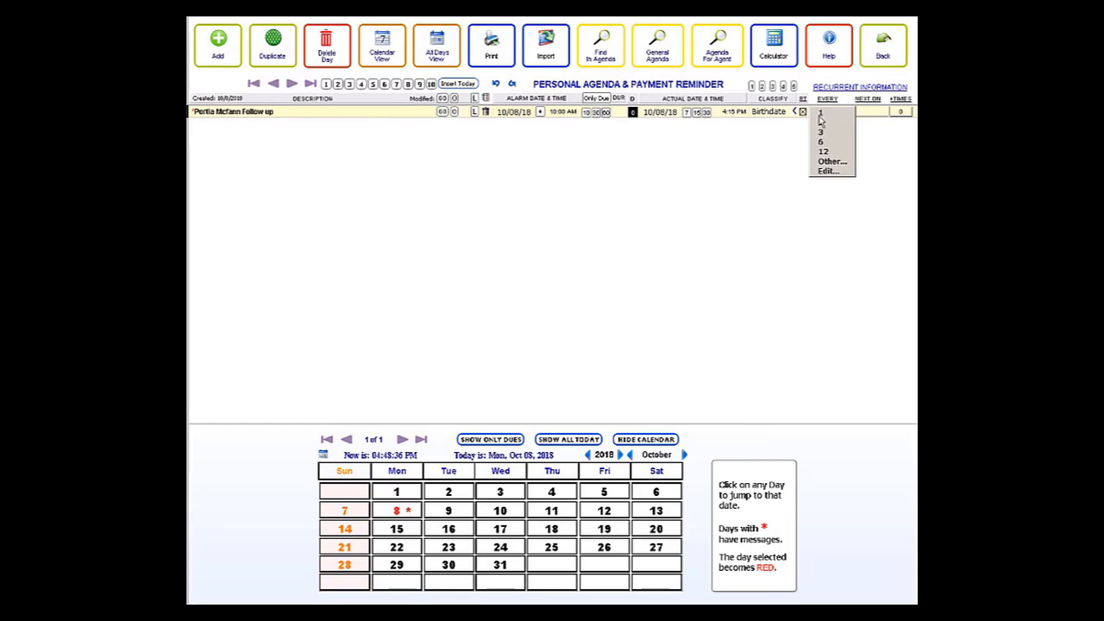
{"action": "left_click", "coordinate": [826, 121]}
{"action": "left_click", "coordinate": [828, 113]}
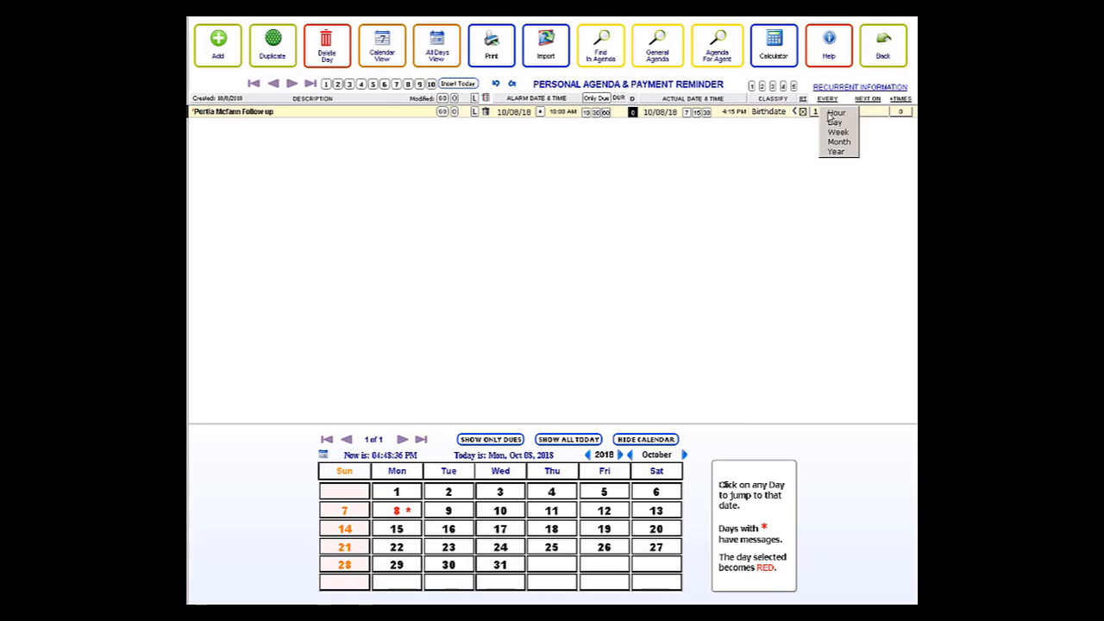
{"action": "left_click", "coordinate": [835, 135]}
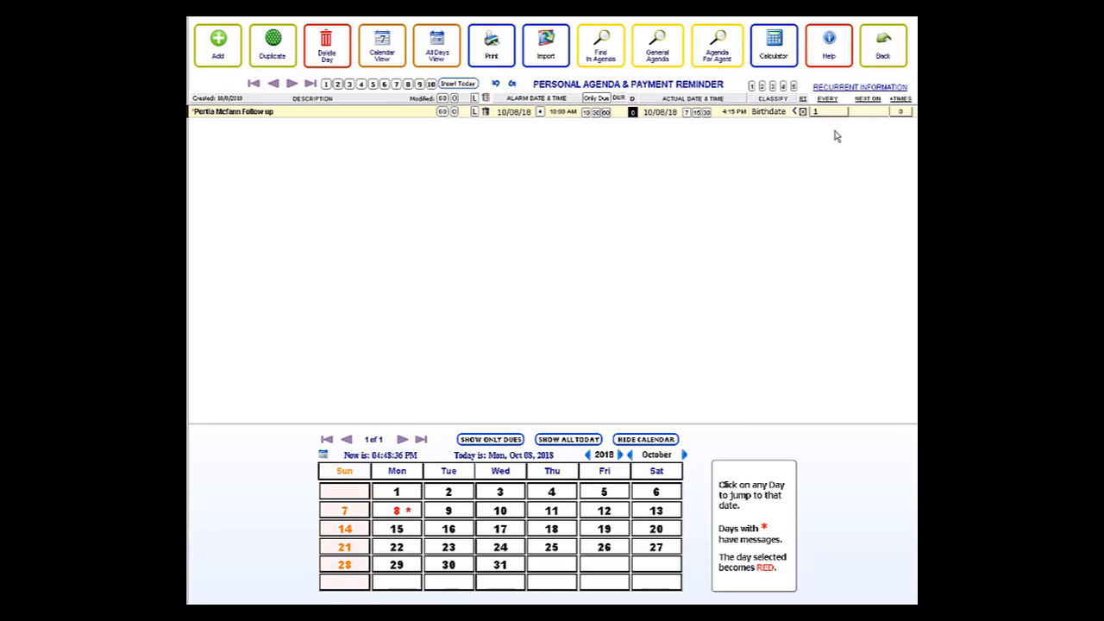
{"action": "left_click", "coordinate": [901, 114]}
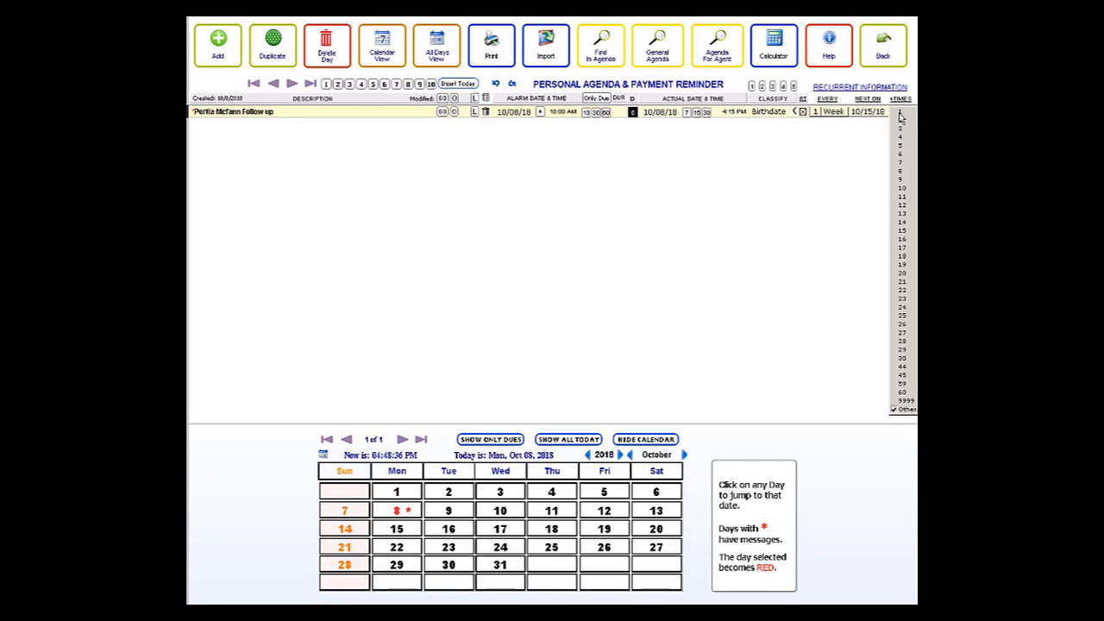
{"action": "left_click", "coordinate": [905, 402]}
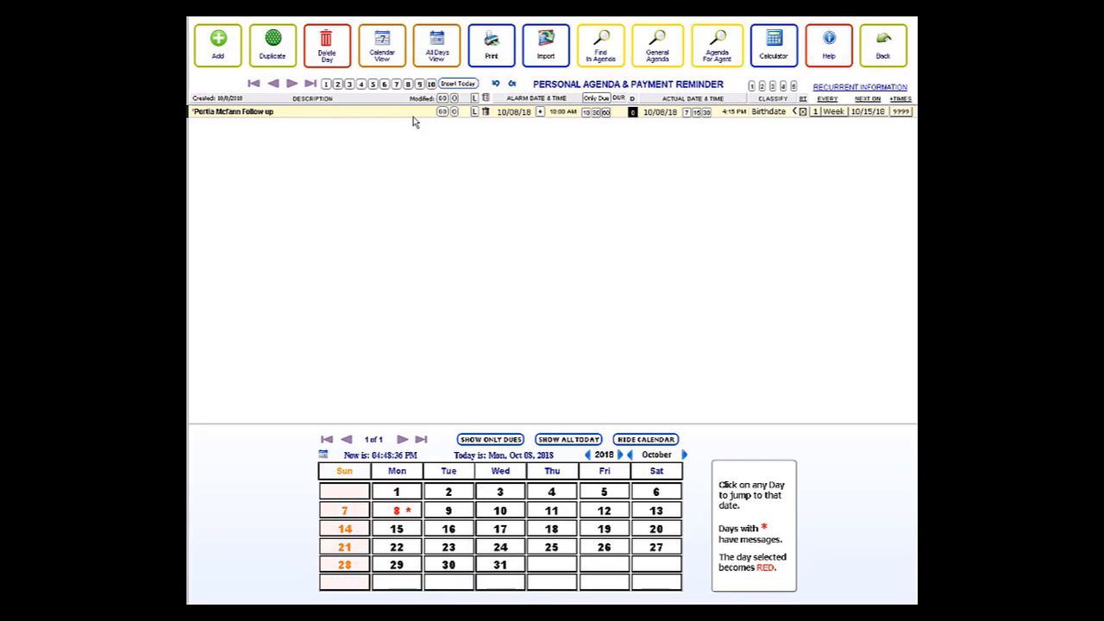
Return to the contact screen, reopen the agenda and set the follow-up task's alarm date to 10/09/18
{"action": "left_click", "coordinate": [884, 53]}
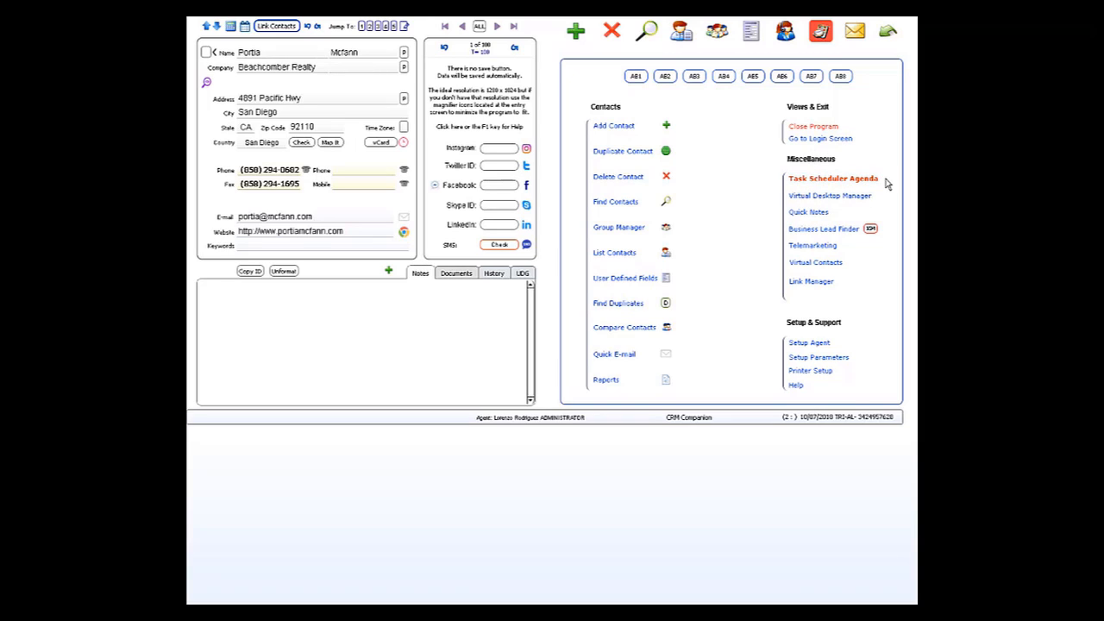
{"action": "left_click", "coordinate": [839, 178]}
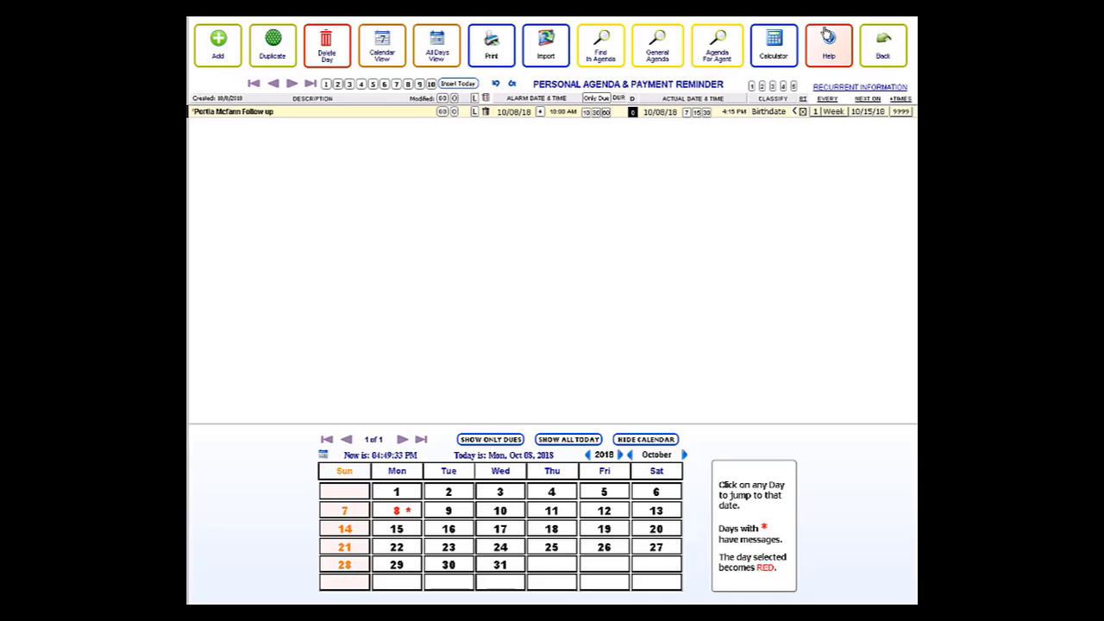
{"action": "left_click", "coordinate": [517, 113]}
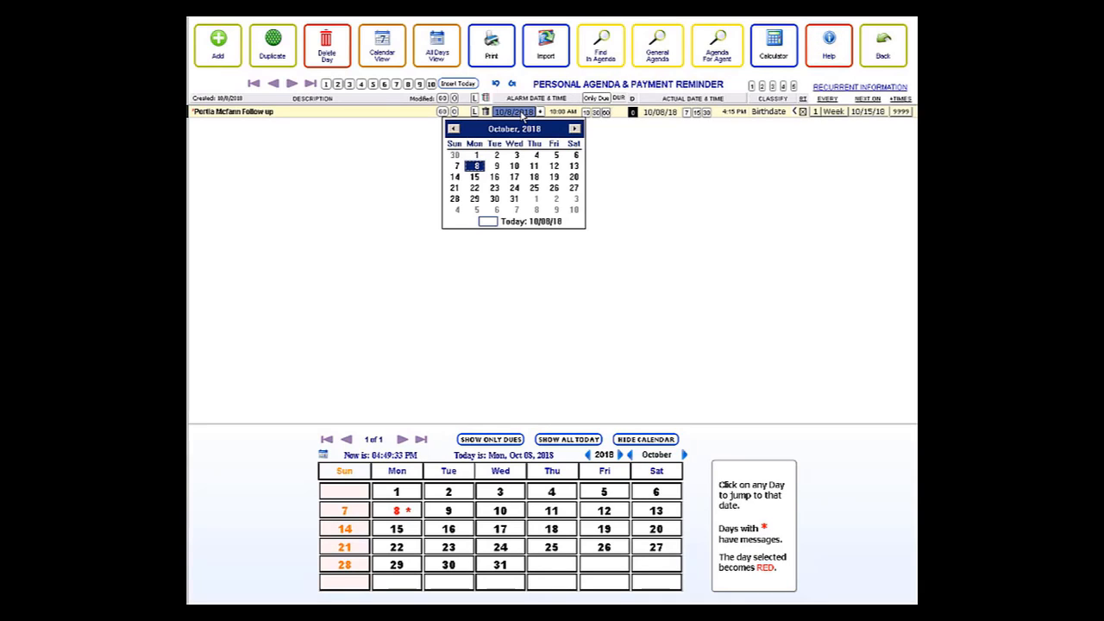
{"action": "left_click", "coordinate": [497, 167]}
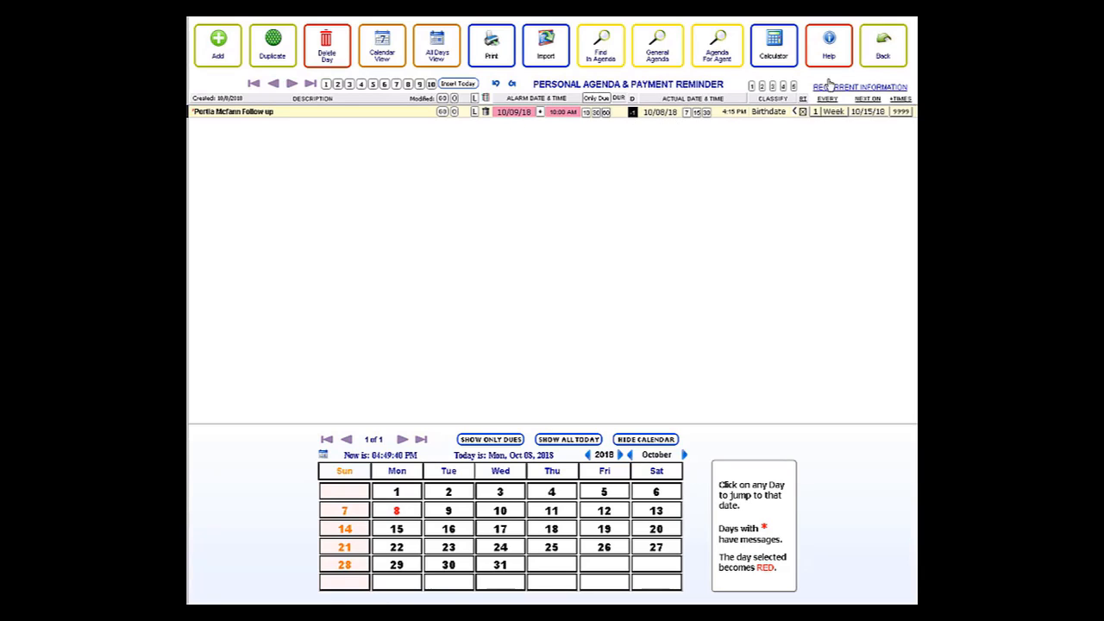
Return to the contact screen, reopen the agenda and set the follow-up task's alarm date back to 10/08/18
{"action": "left_click", "coordinate": [883, 55]}
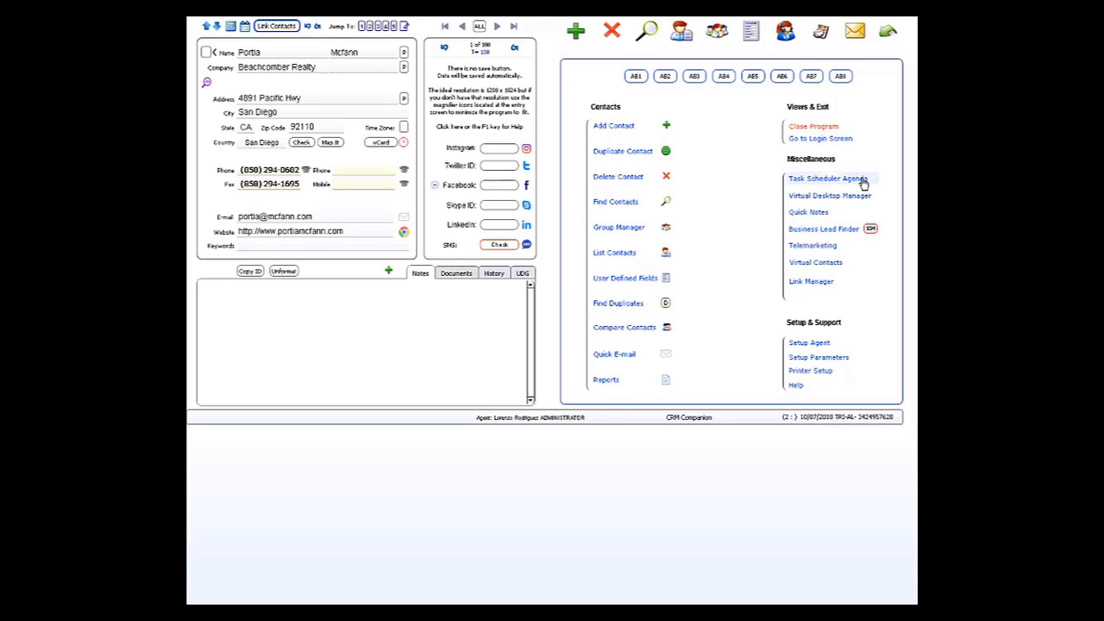
{"action": "left_click", "coordinate": [818, 40]}
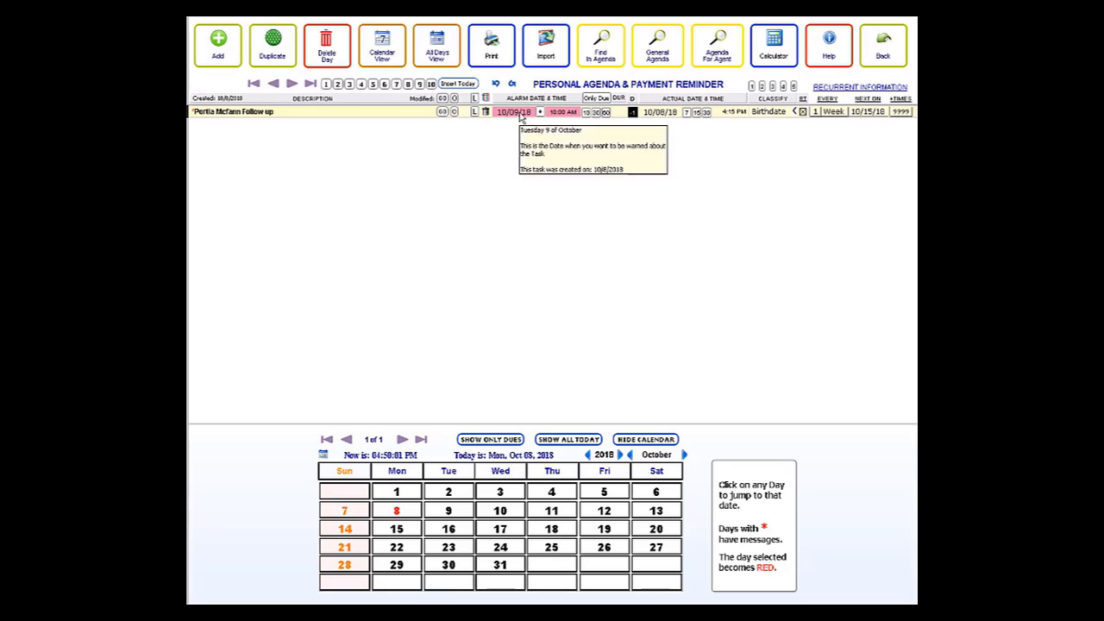
{"action": "left_click", "coordinate": [519, 115]}
{"action": "left_click", "coordinate": [477, 175]}
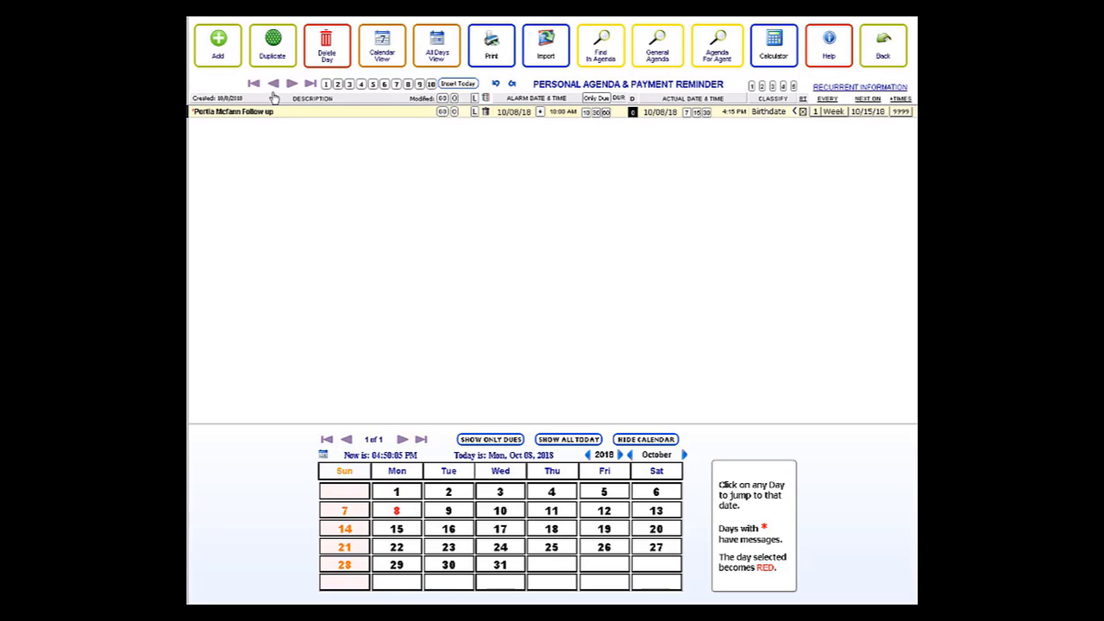
Add a second task not linked to the contact, described as "Birthday", with the alarm date 10/17/18
{"action": "left_click", "coordinate": [214, 57]}
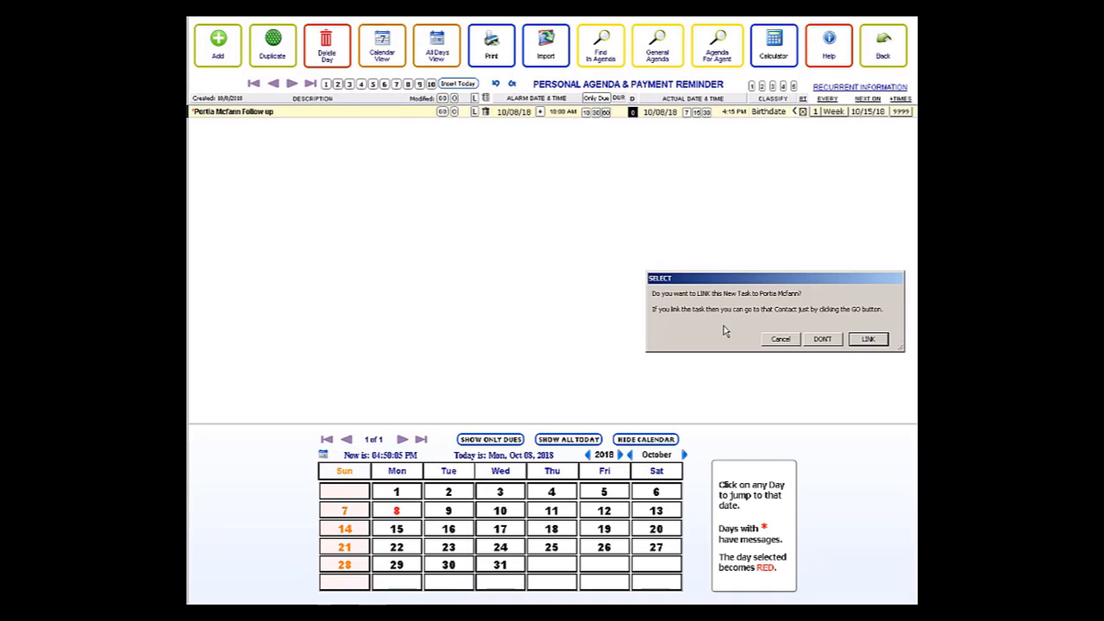
{"action": "left_click", "coordinate": [824, 340]}
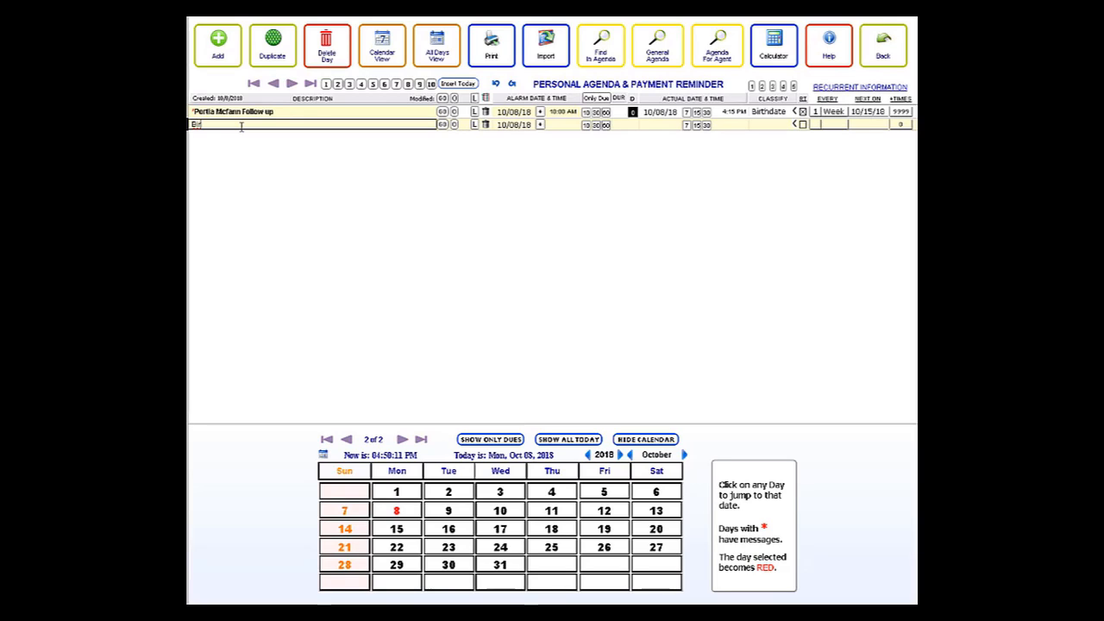
{"action": "type", "text": "Birthday"}
{"action": "left_click", "coordinate": [526, 126]}
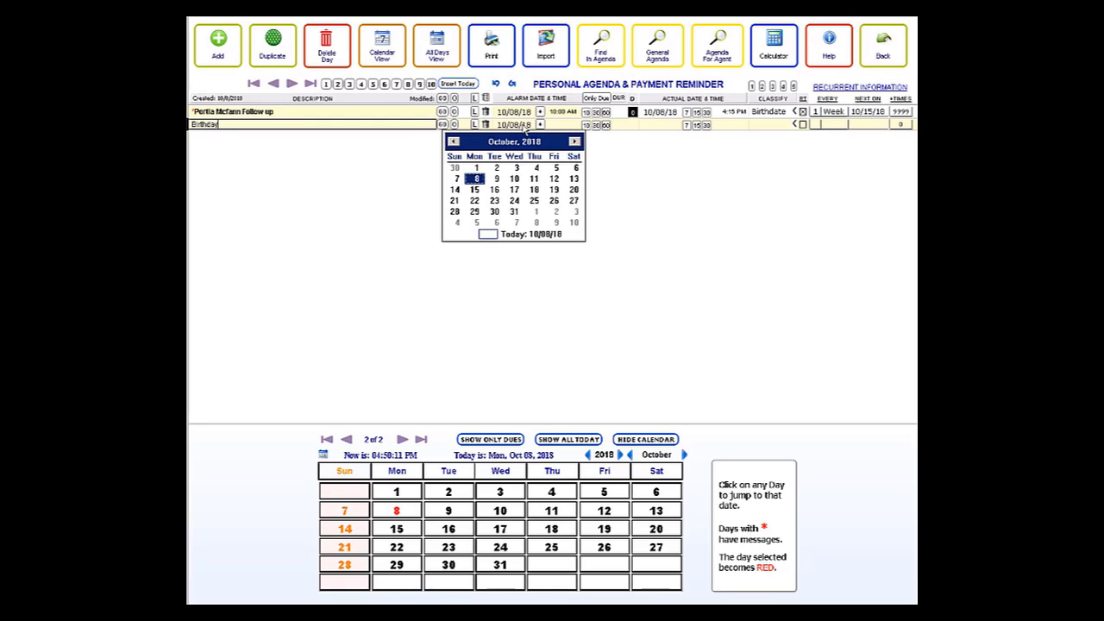
{"action": "left_click", "coordinate": [514, 190]}
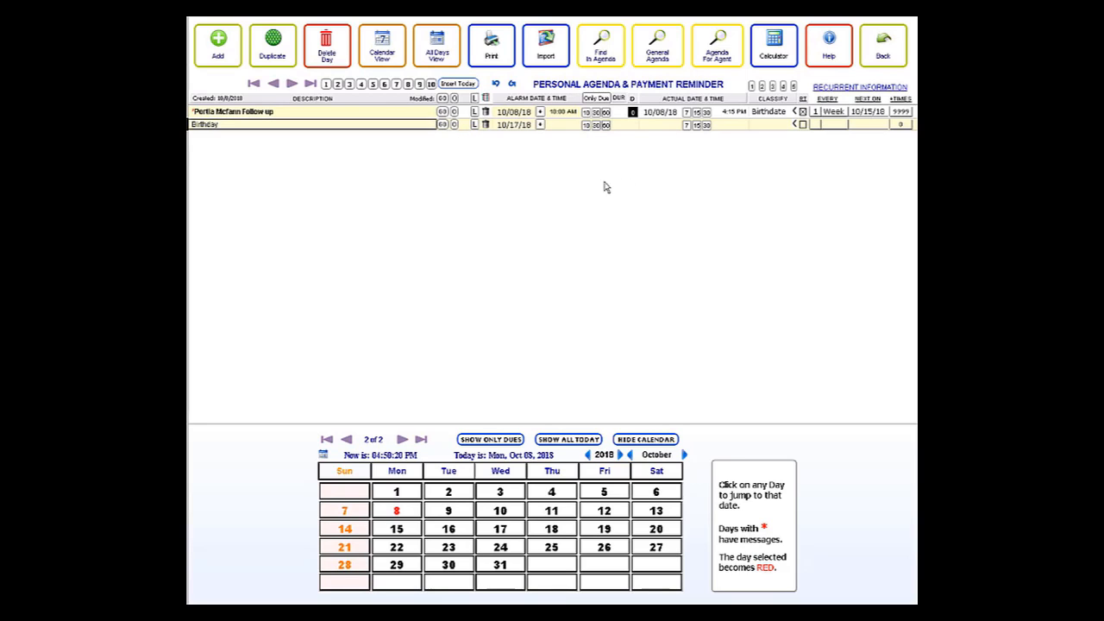
Classify the follow-up task as Business and the Birthday task as Birthdate
{"action": "left_click", "coordinate": [770, 115]}
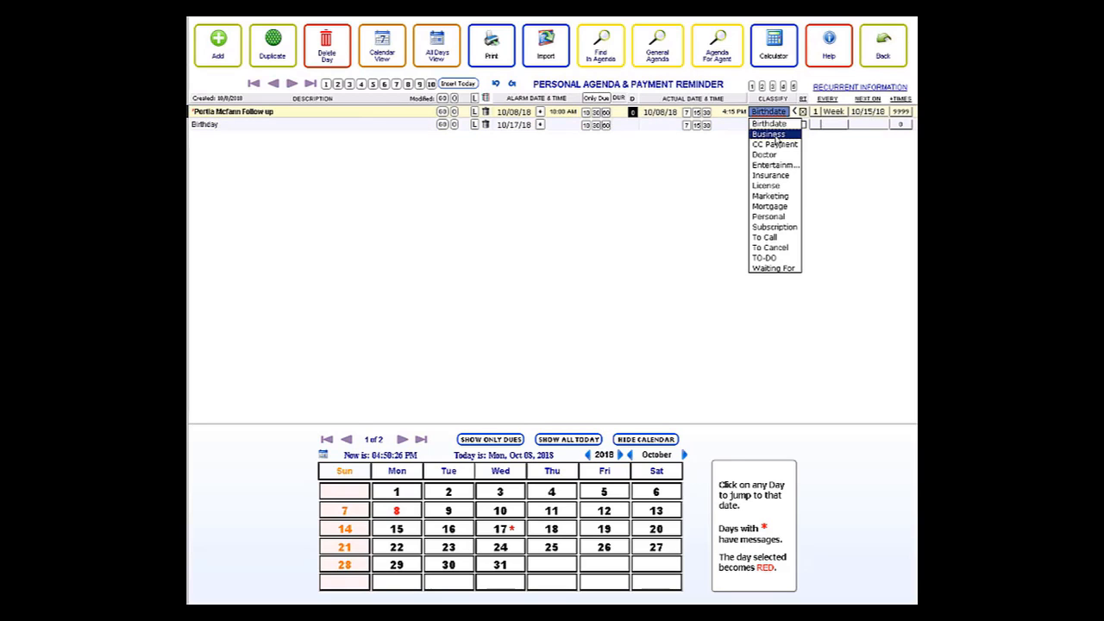
{"action": "left_click", "coordinate": [773, 132]}
{"action": "left_click", "coordinate": [769, 126]}
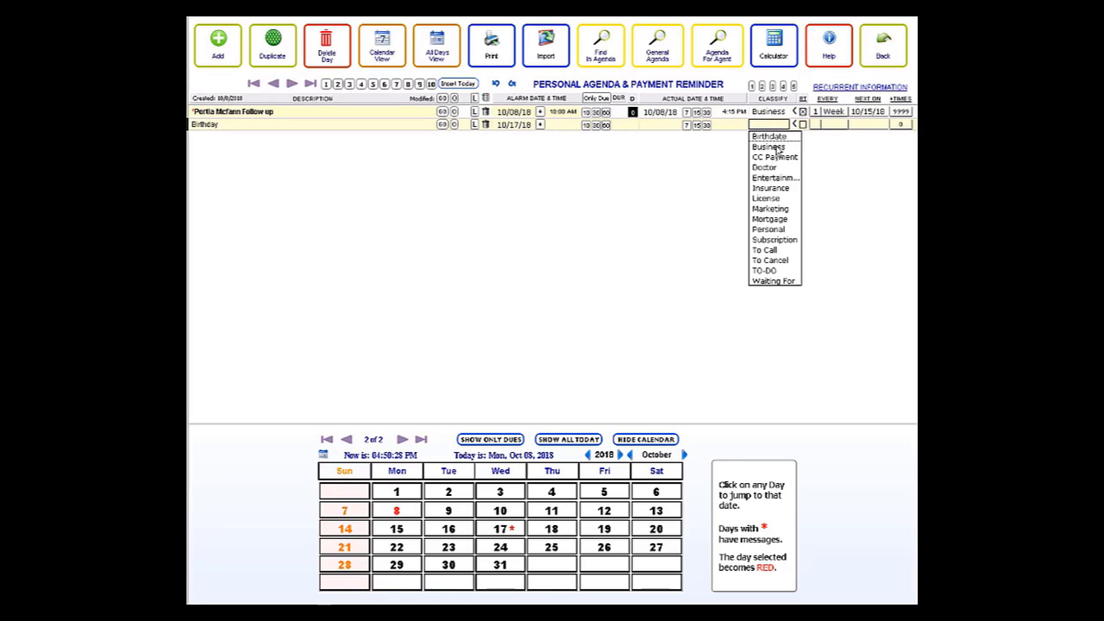
{"action": "left_click", "coordinate": [773, 138]}
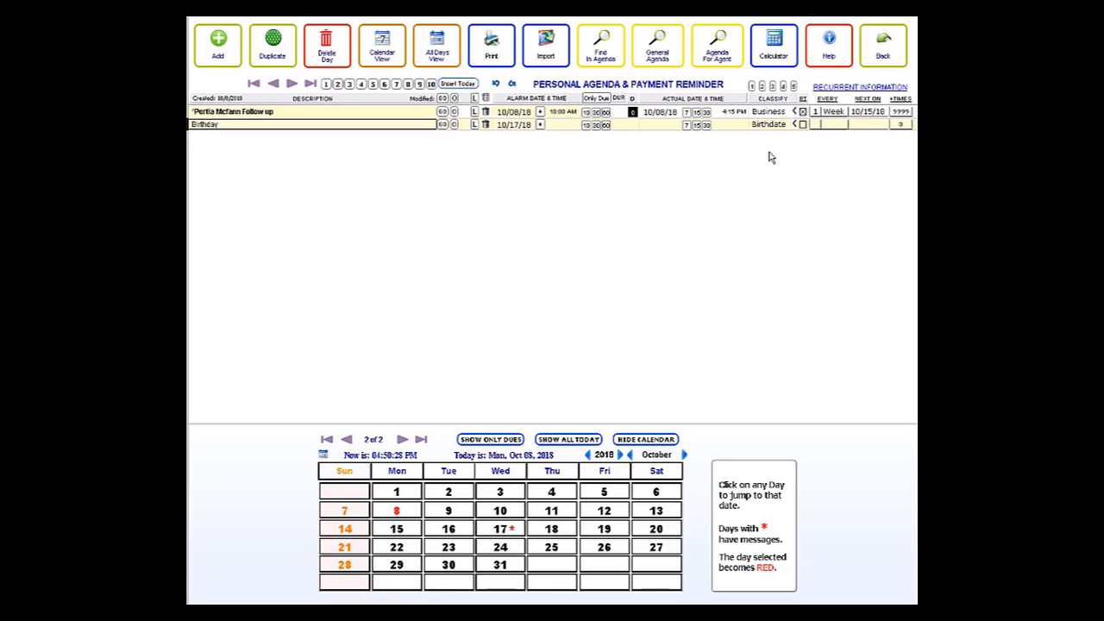
Set the Birthday task to recur every 1 Year for 60 times
{"action": "left_click", "coordinate": [818, 126]}
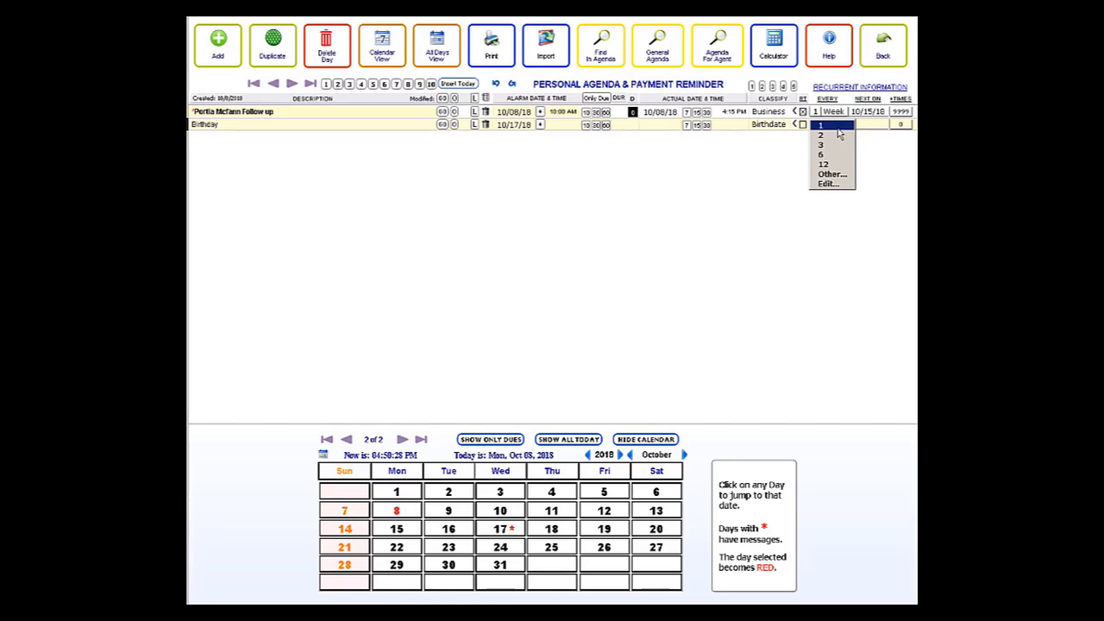
{"action": "left_click", "coordinate": [837, 128]}
{"action": "left_click", "coordinate": [835, 124]}
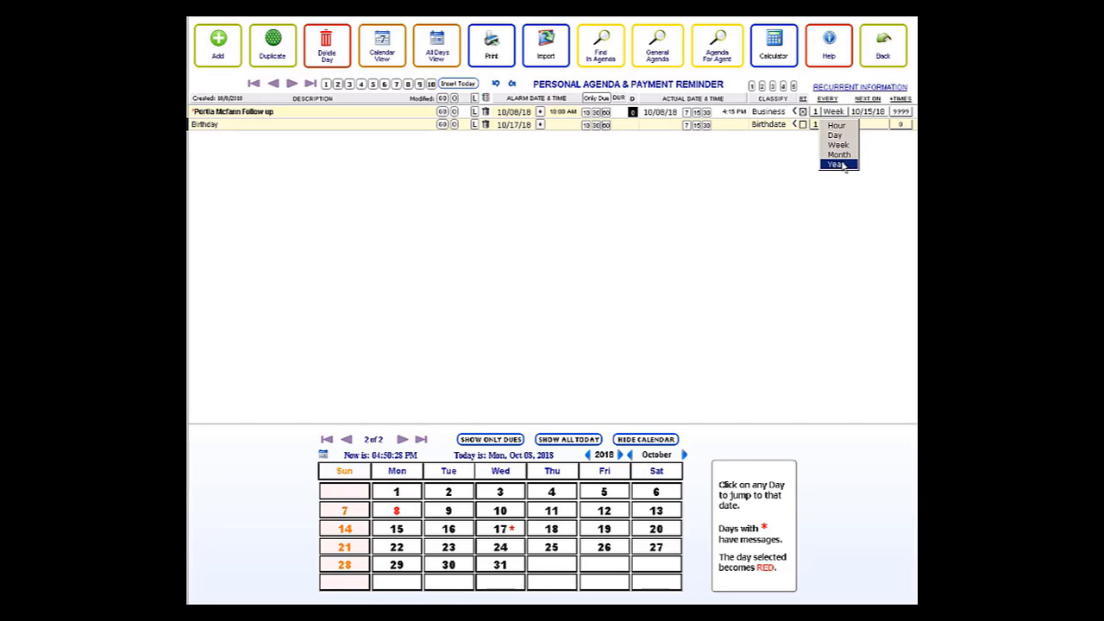
{"action": "left_click", "coordinate": [838, 165]}
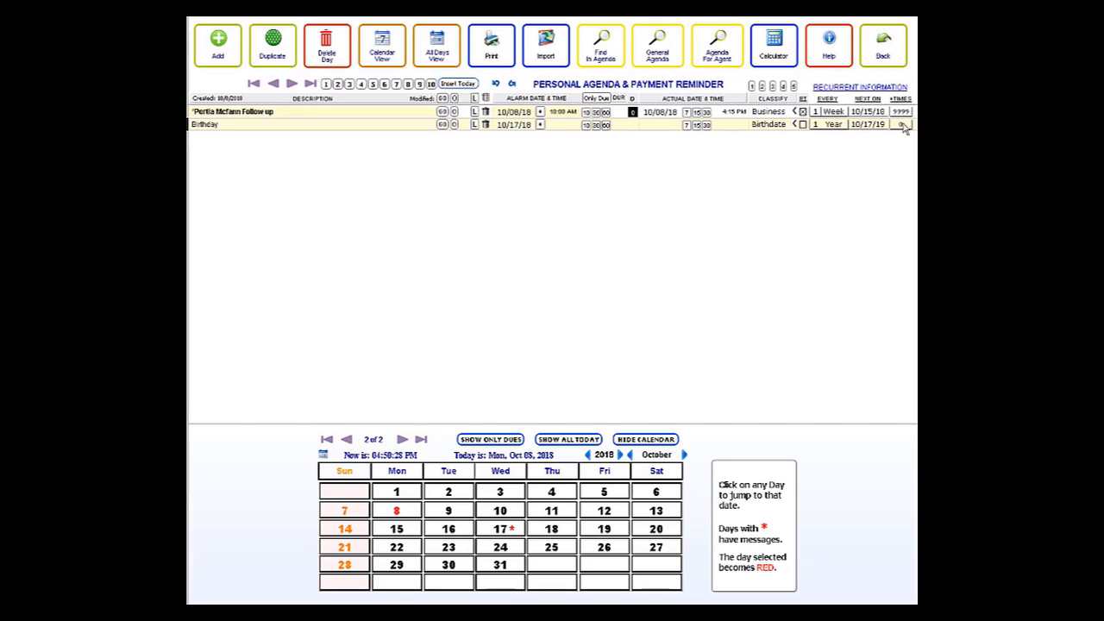
{"action": "left_click", "coordinate": [905, 126]}
{"action": "left_click", "coordinate": [904, 388]}
{"action": "mouse_move", "coordinate": [239, 131]}
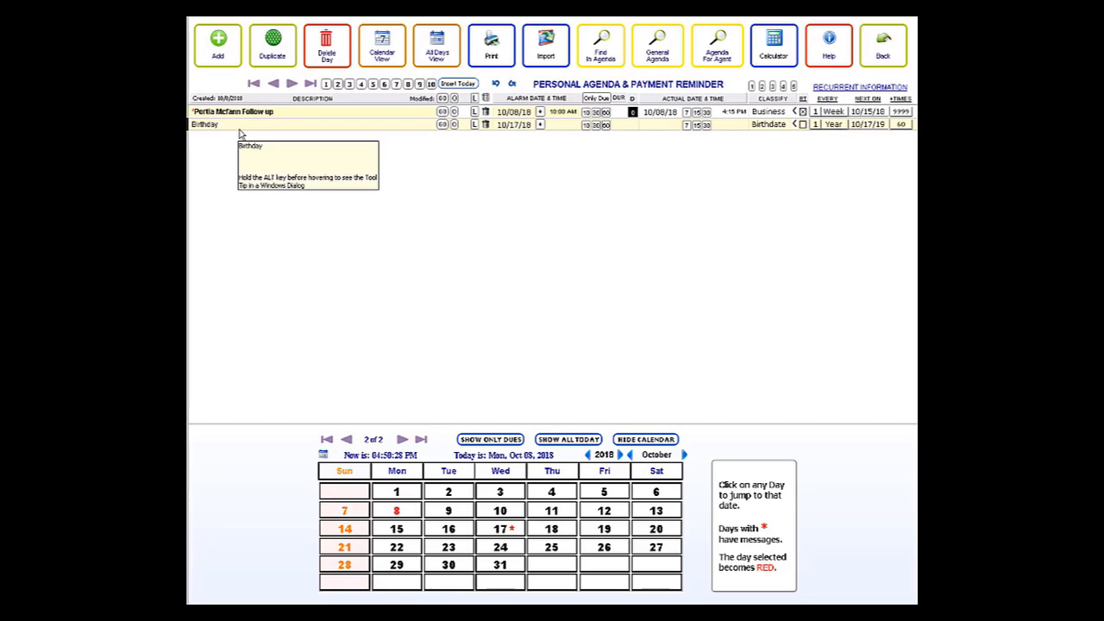
View the agenda for October 17 in the calendar, and return to all of today's tasks on October 8
{"action": "mouse_move", "coordinate": [207, 117]}
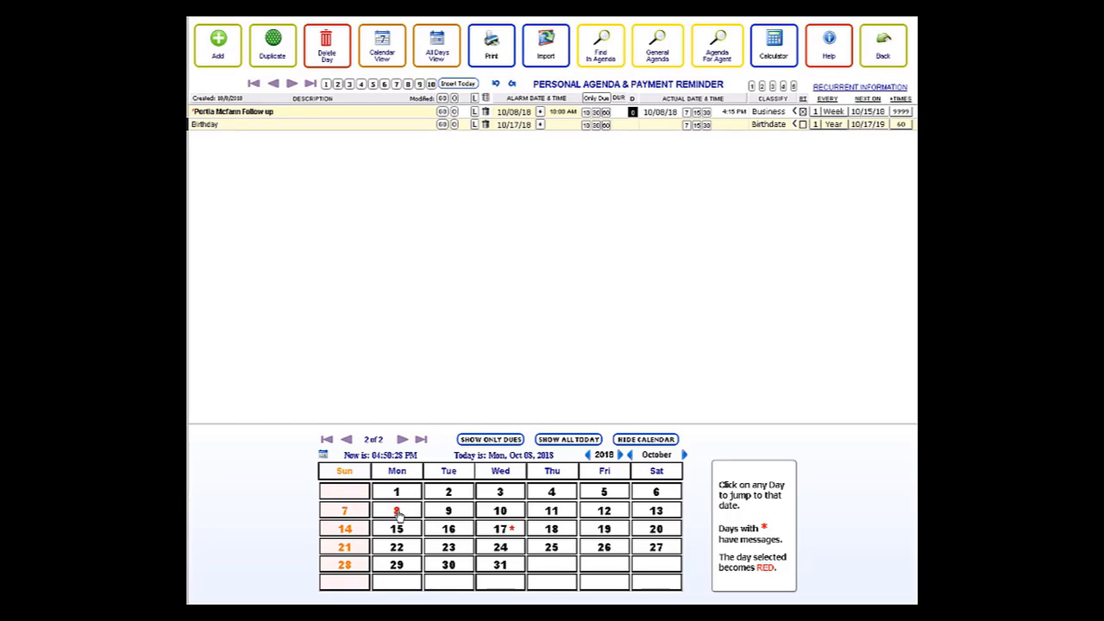
{"action": "left_click", "coordinate": [506, 535]}
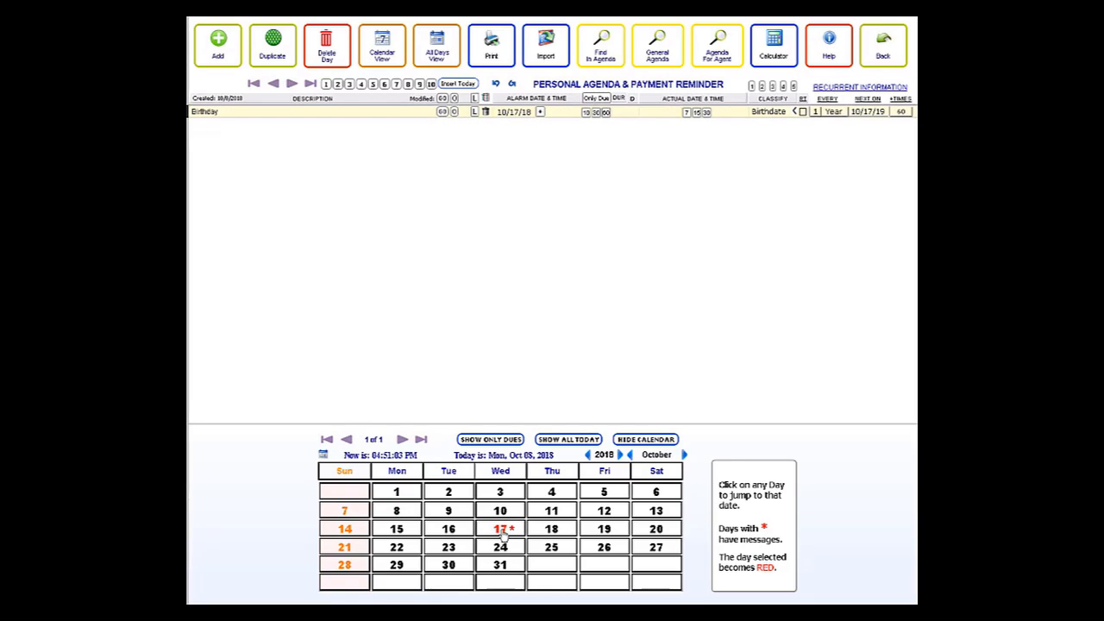
{"action": "left_click", "coordinate": [398, 511]}
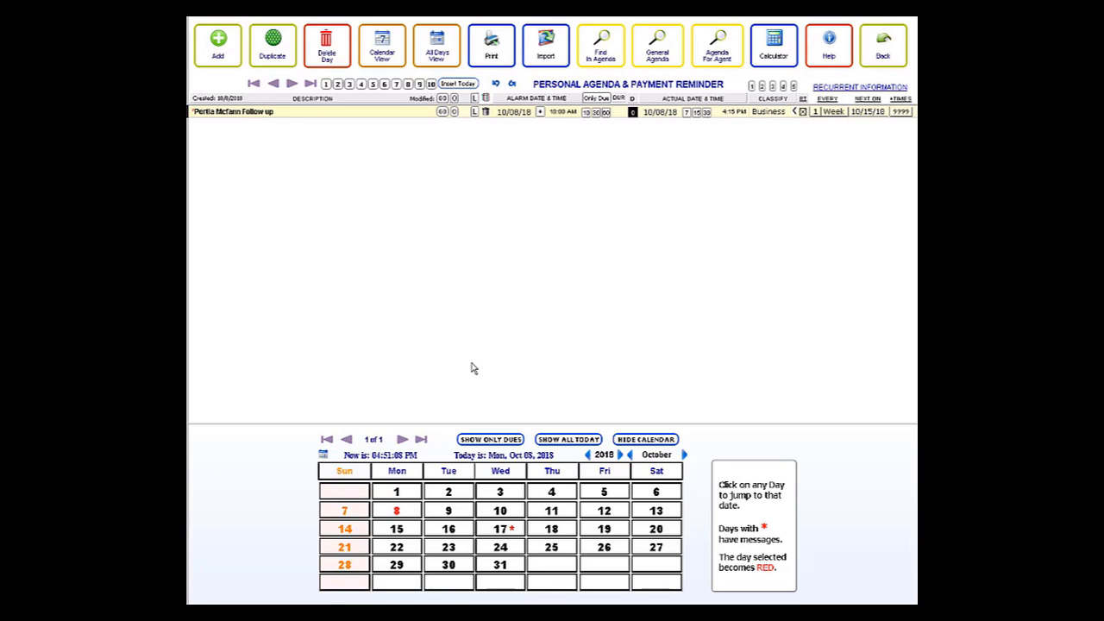
{"action": "left_click", "coordinate": [387, 515]}
{"action": "left_click", "coordinate": [569, 440]}
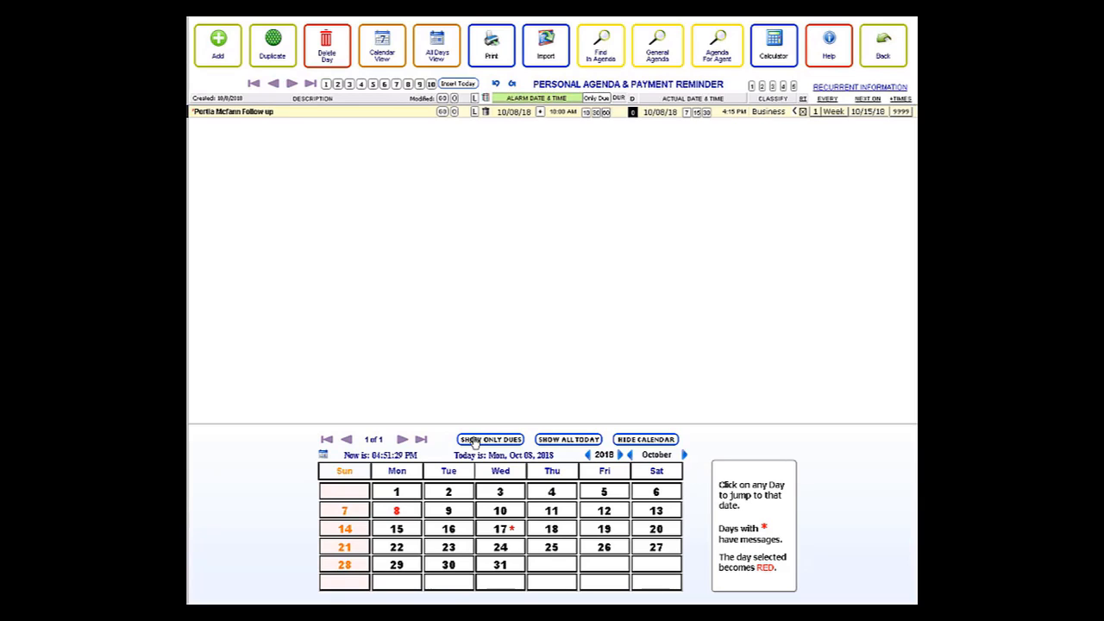
Hide and show the calendar again, and browse it forward to November and back to October
{"action": "left_click", "coordinate": [657, 441]}
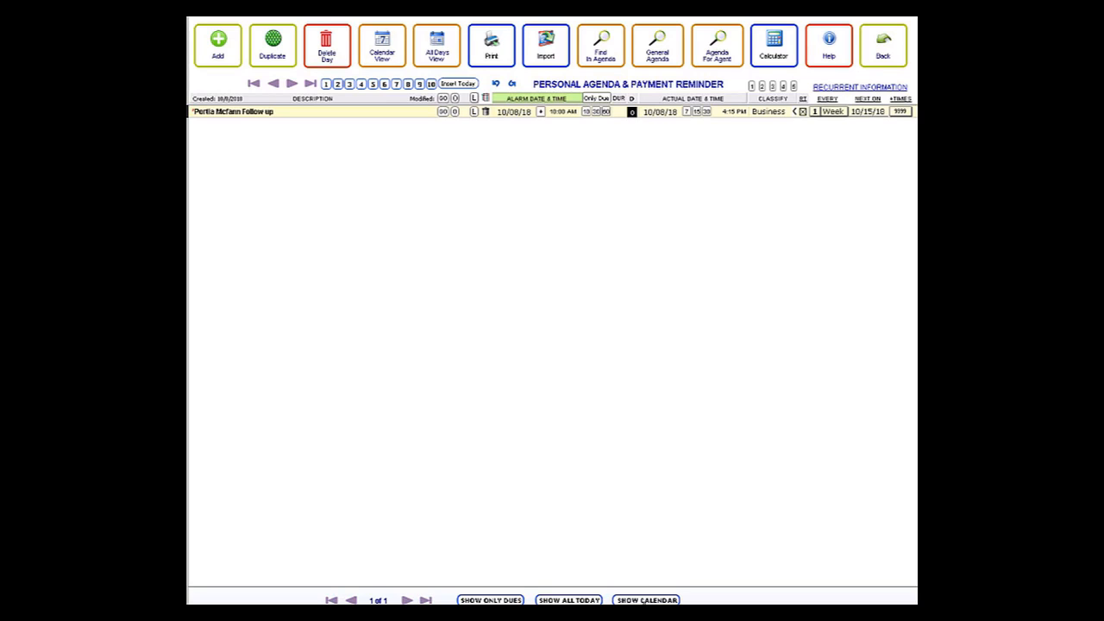
{"action": "left_click", "coordinate": [646, 601]}
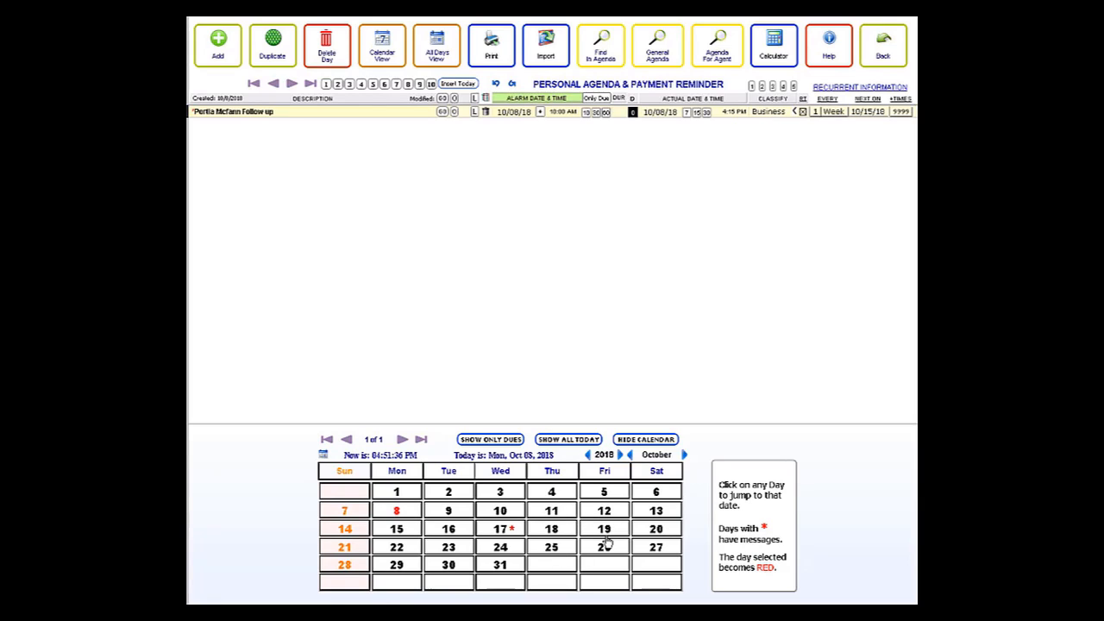
{"action": "left_click", "coordinate": [686, 455]}
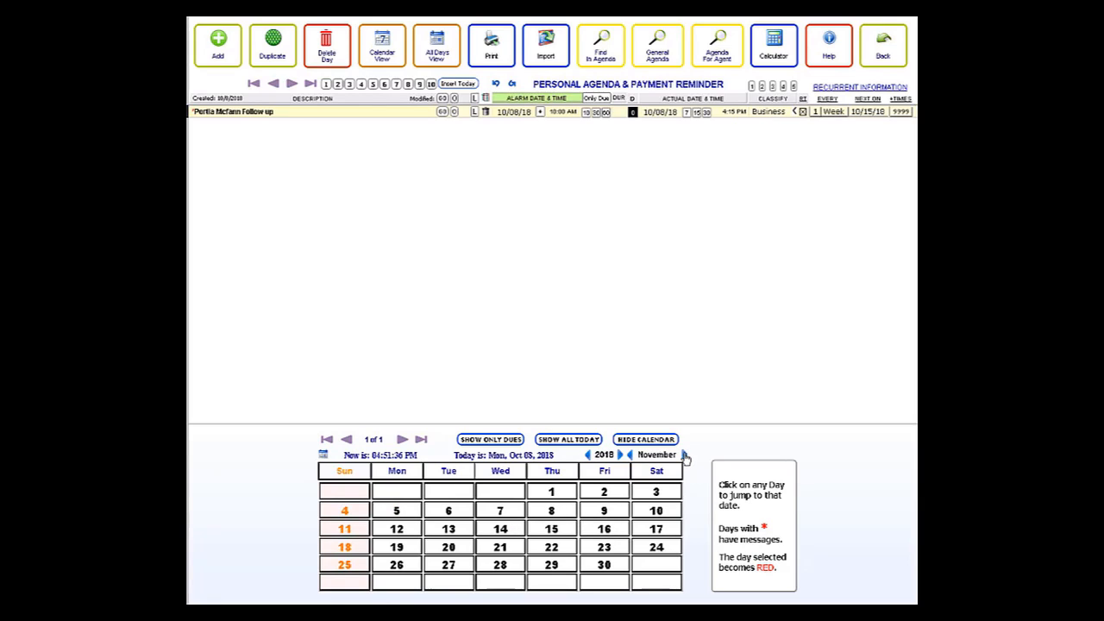
{"action": "left_click", "coordinate": [630, 454]}
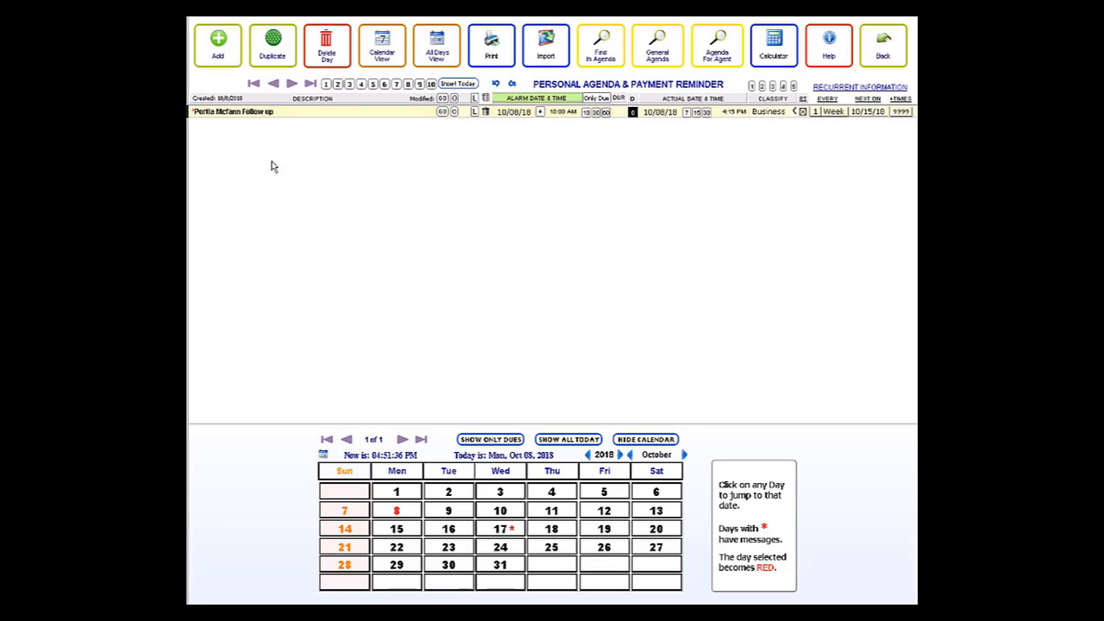
Add a third task not linked to the contact, with the alarm date 12/25/18 and the description "Something"
{"action": "left_click", "coordinate": [225, 52]}
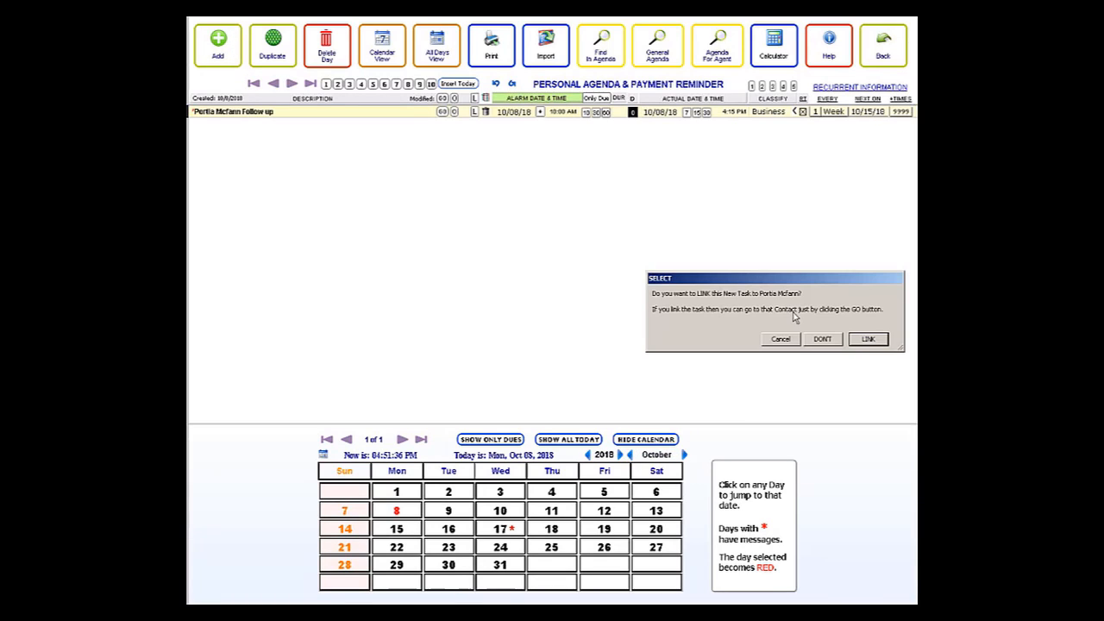
{"action": "left_click", "coordinate": [821, 339]}
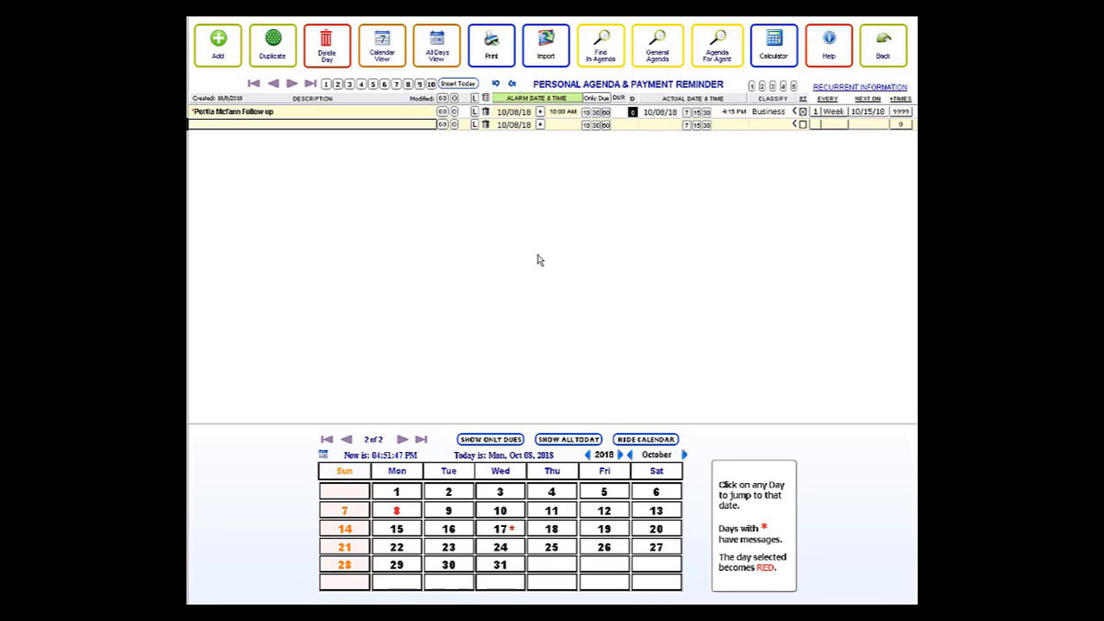
{"action": "left_click", "coordinate": [515, 125]}
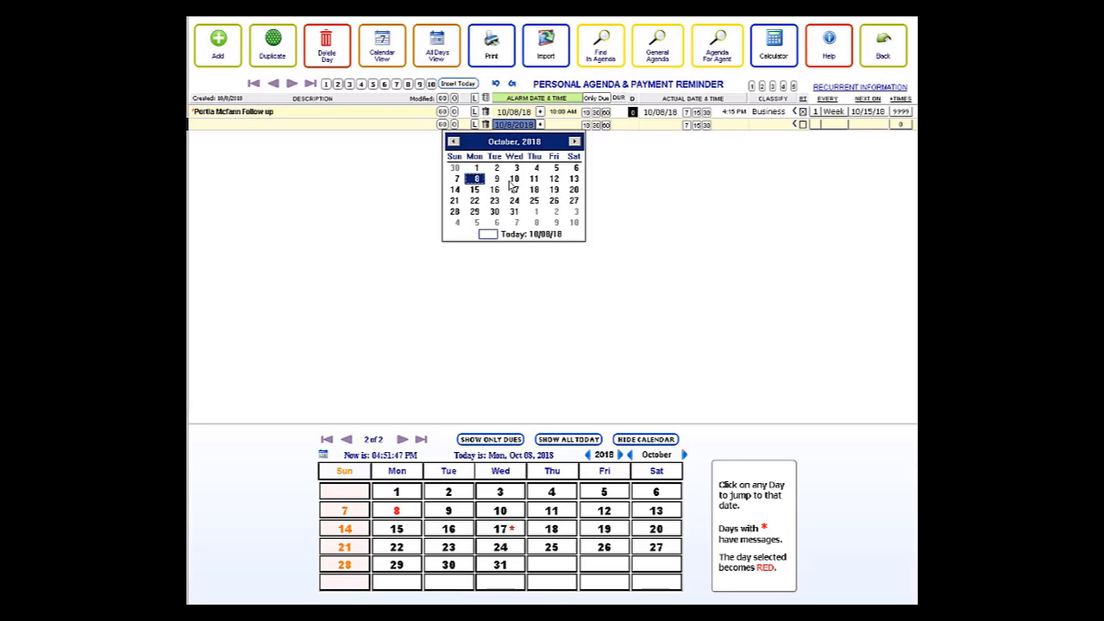
{"action": "left_click", "coordinate": [576, 142]}
{"action": "left_click", "coordinate": [575, 141]}
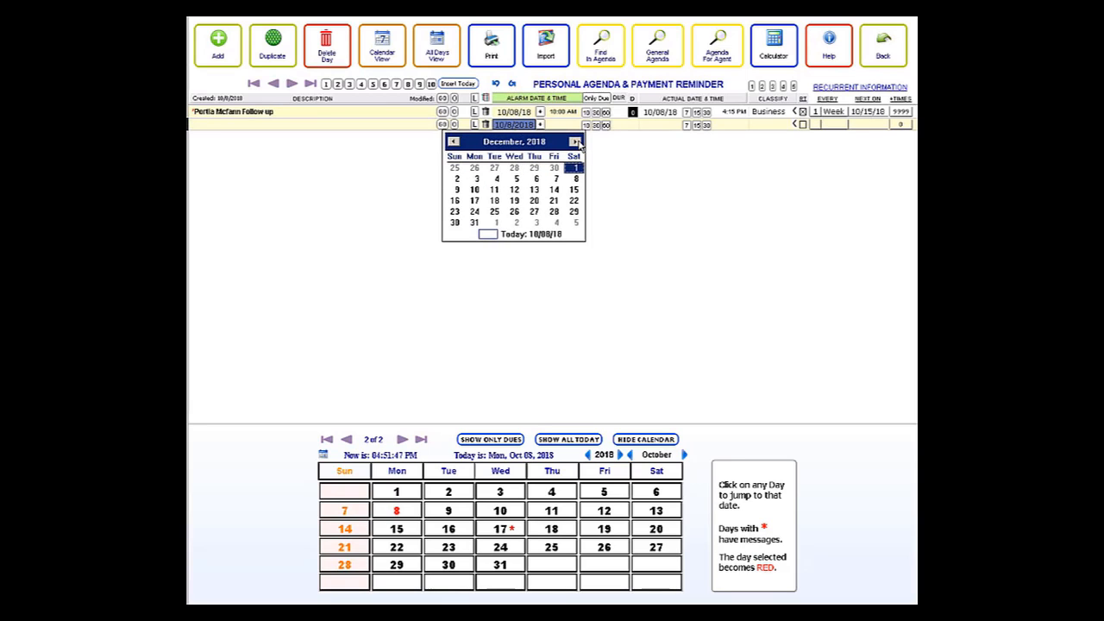
{"action": "left_click", "coordinate": [494, 212]}
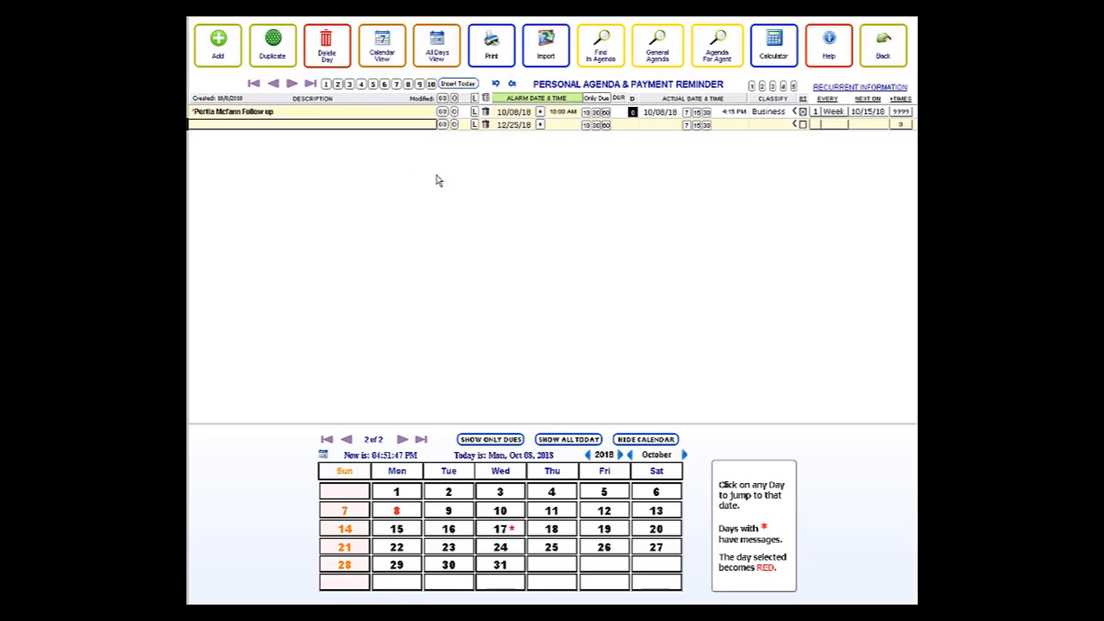
{"action": "left_click", "coordinate": [369, 129]}
{"action": "type", "text": "Something"}
{"action": "left_click", "coordinate": [497, 217]}
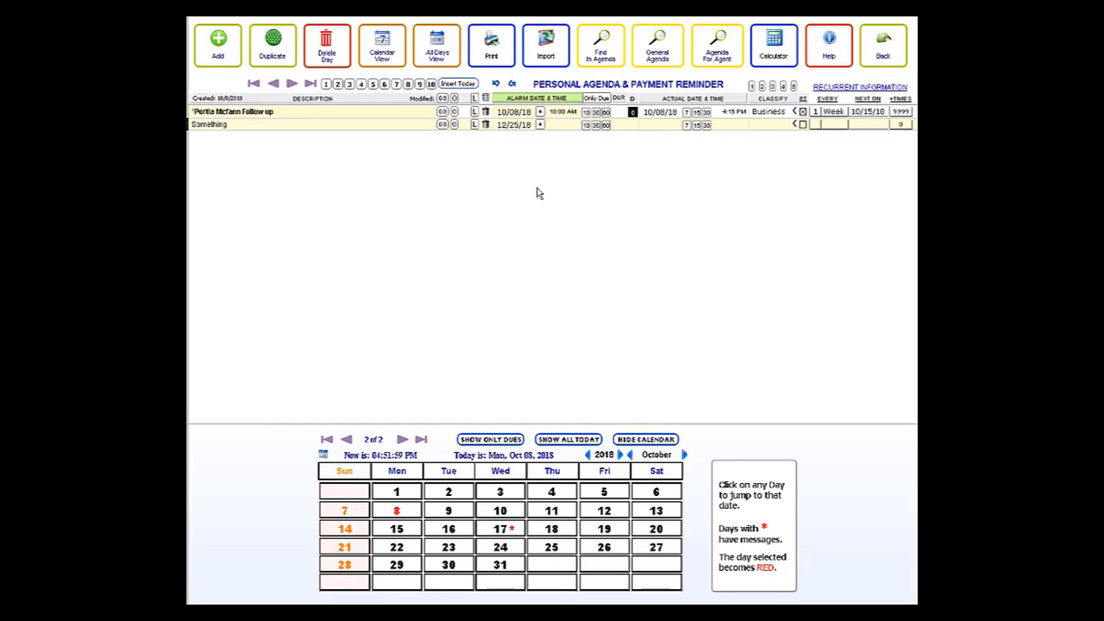
Check the December 2018 calendar for days with messages, and return to all of today's tasks
{"action": "left_click", "coordinate": [684, 455]}
{"action": "left_click", "coordinate": [685, 456]}
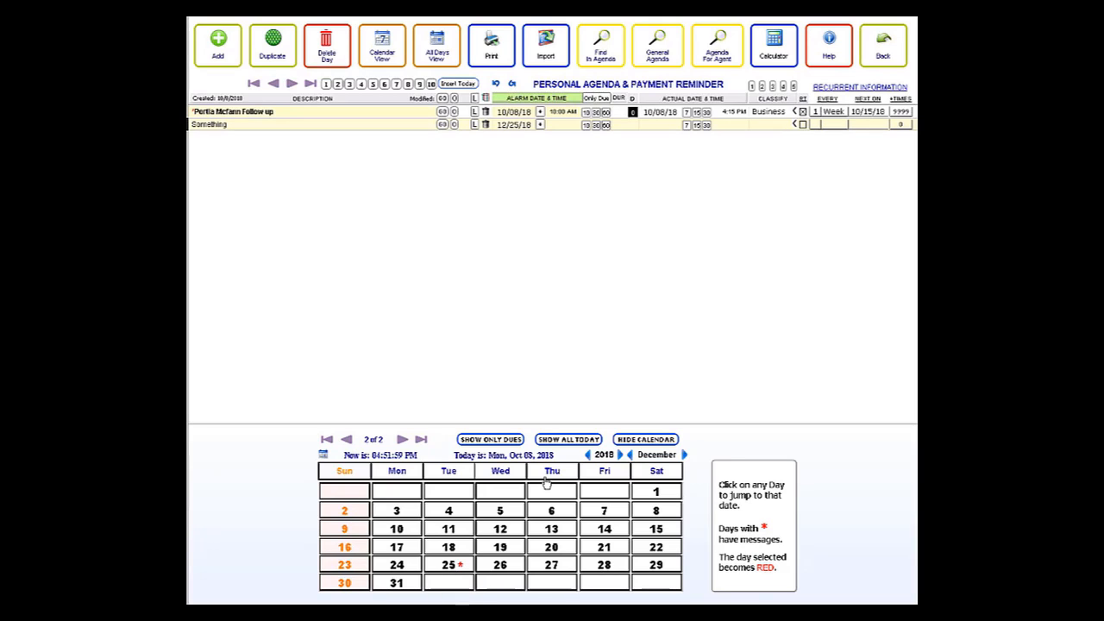
{"action": "left_click", "coordinate": [572, 445]}
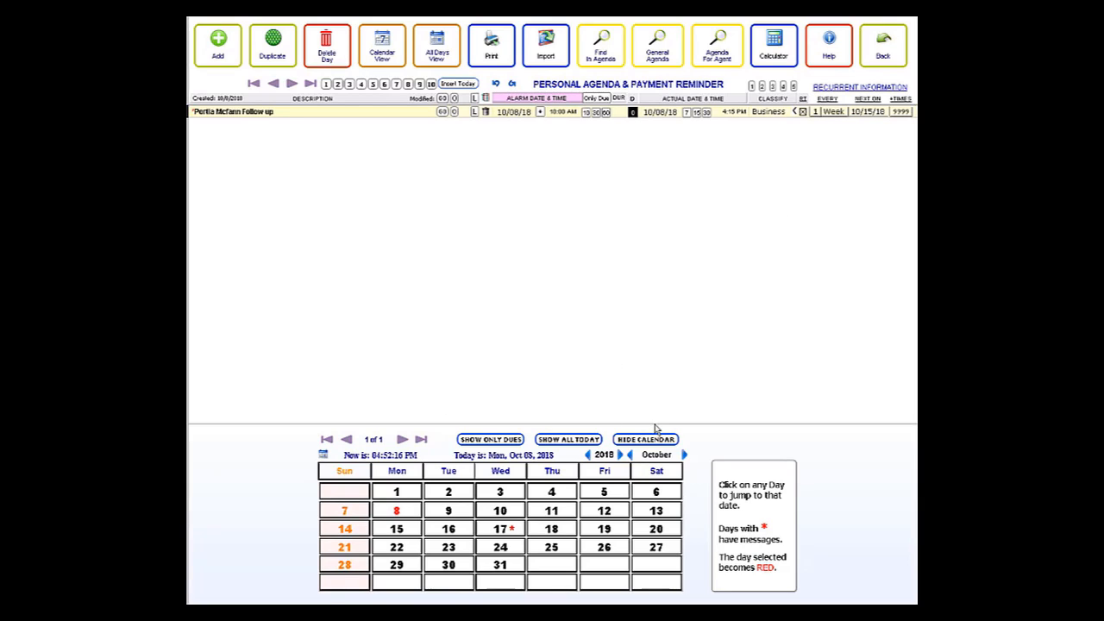
View the October 2018 monthly calendar, open the October 8 follow-up from it, and list the tasks of all days
{"action": "left_click", "coordinate": [377, 62]}
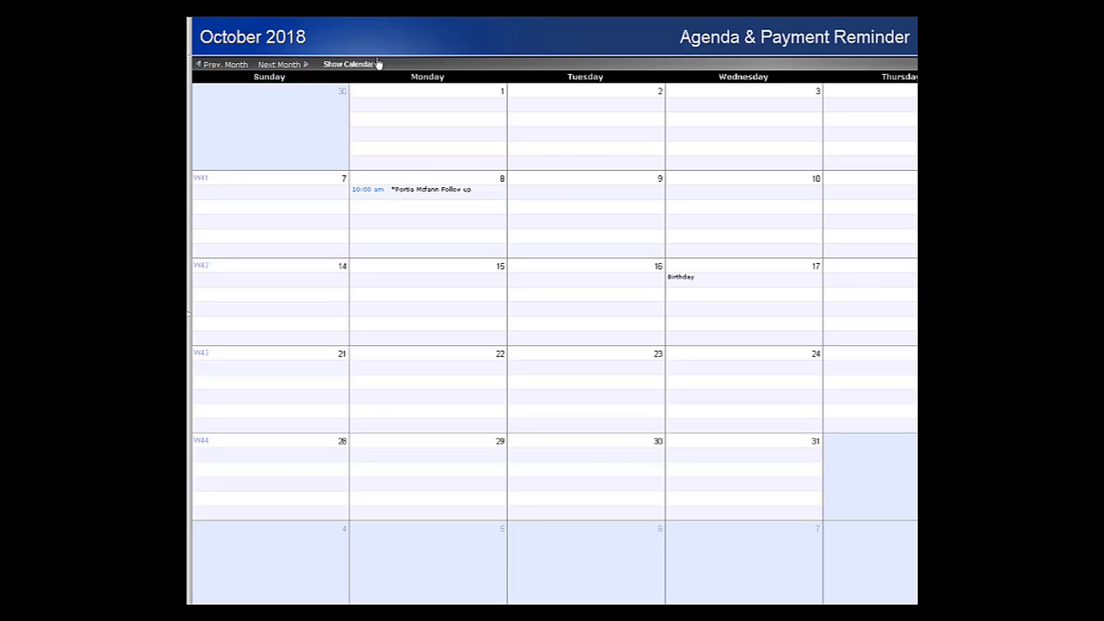
{"action": "left_click", "coordinate": [388, 192]}
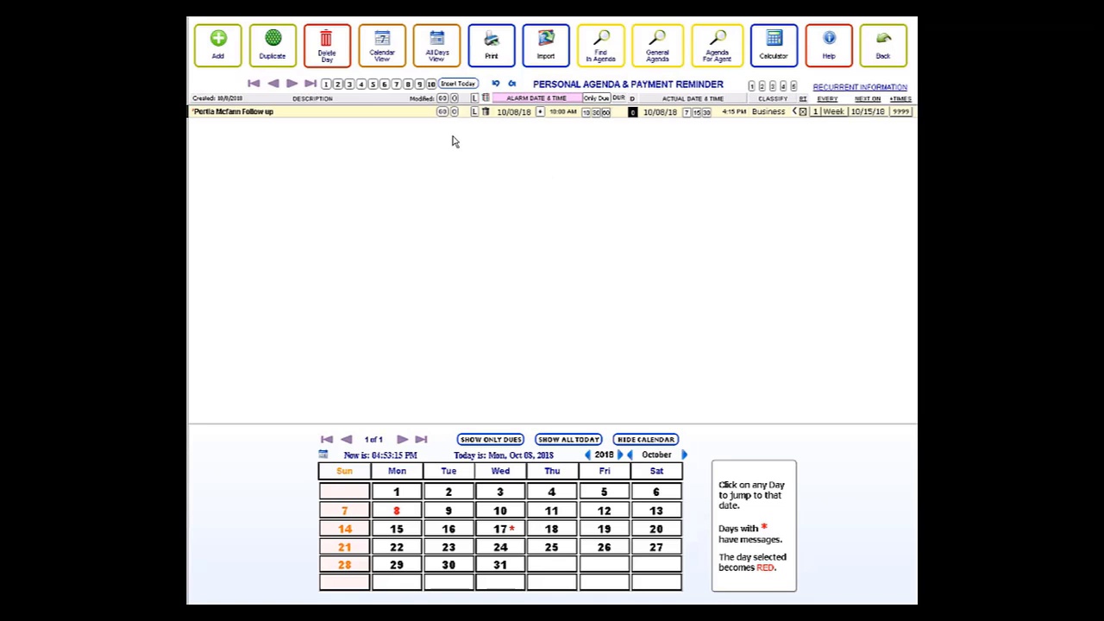
{"action": "left_click", "coordinate": [437, 53]}
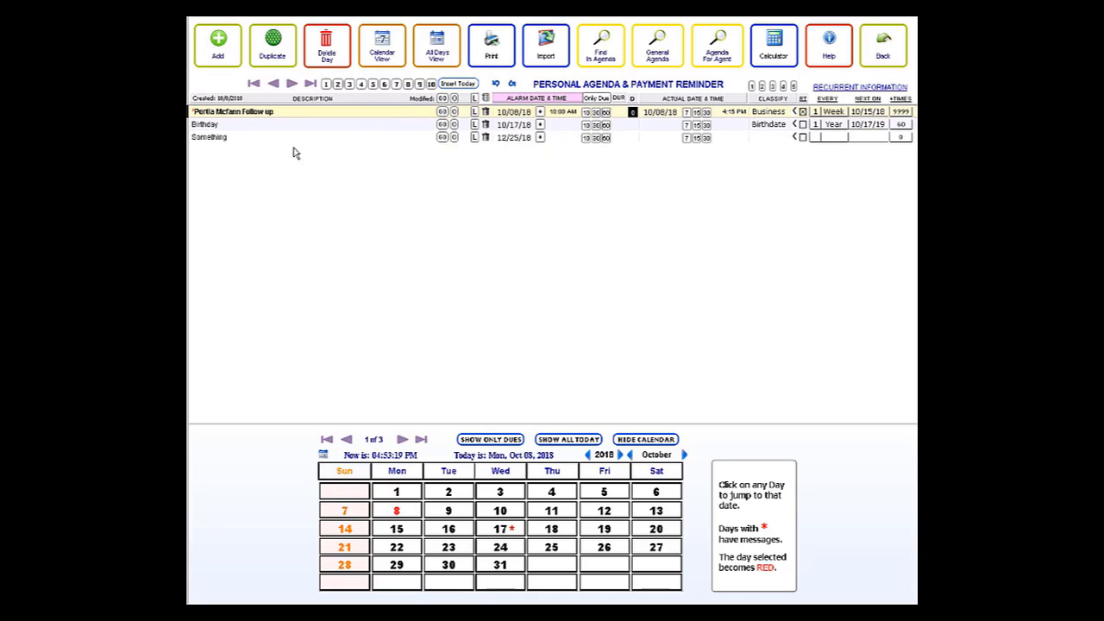
Go to the contact linked to the follow-up task, and show the last record among all contacts
{"action": "left_click", "coordinate": [444, 113]}
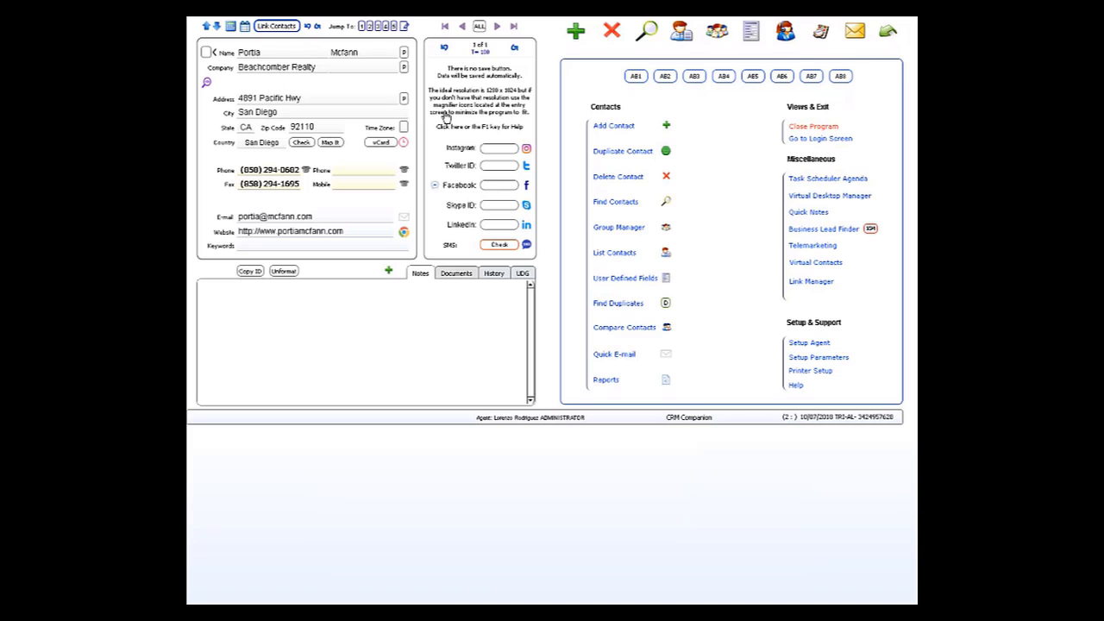
{"action": "left_click", "coordinate": [480, 28]}
{"action": "left_click", "coordinate": [512, 28]}
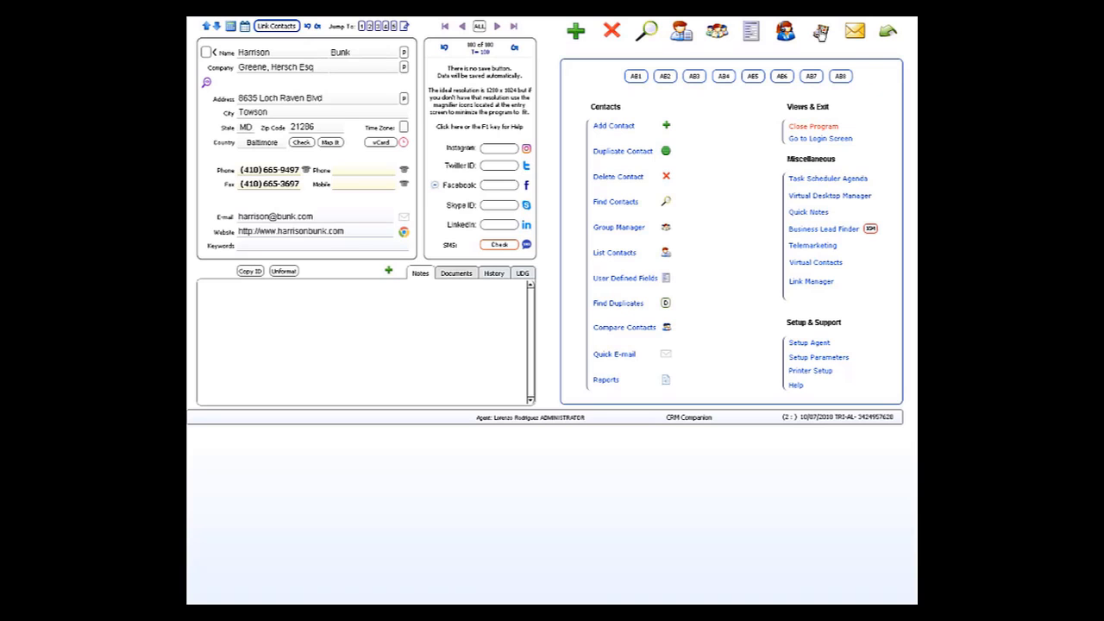
Reopen the agenda from this other contact and go to the follow-up task's linked contact
{"action": "left_click", "coordinate": [820, 31]}
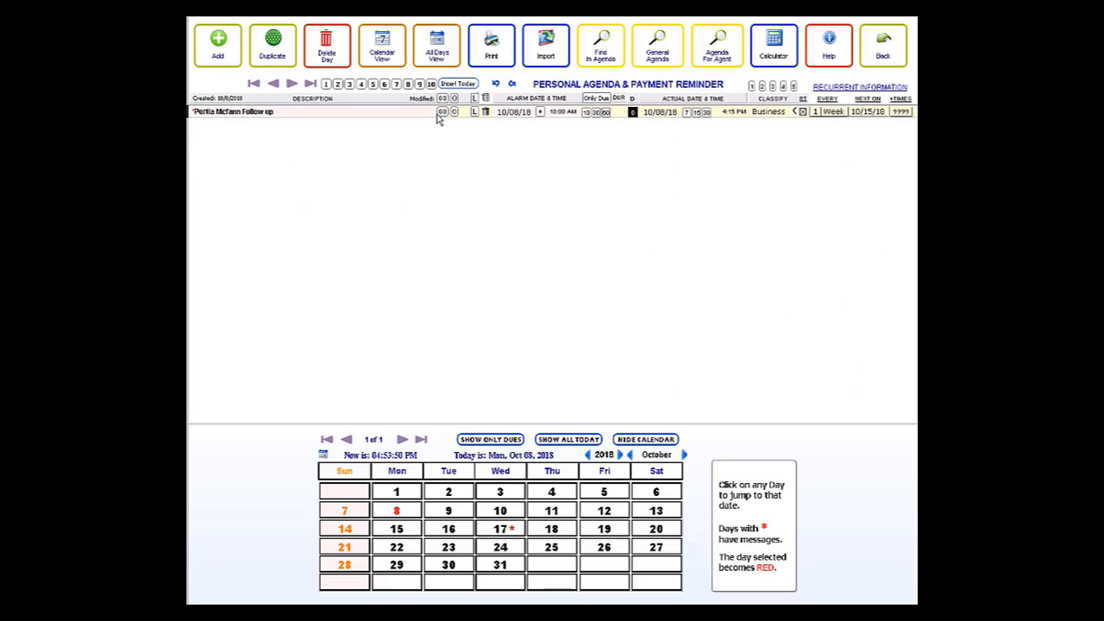
{"action": "mouse_move", "coordinate": [434, 115]}
{"action": "left_click", "coordinate": [442, 115]}
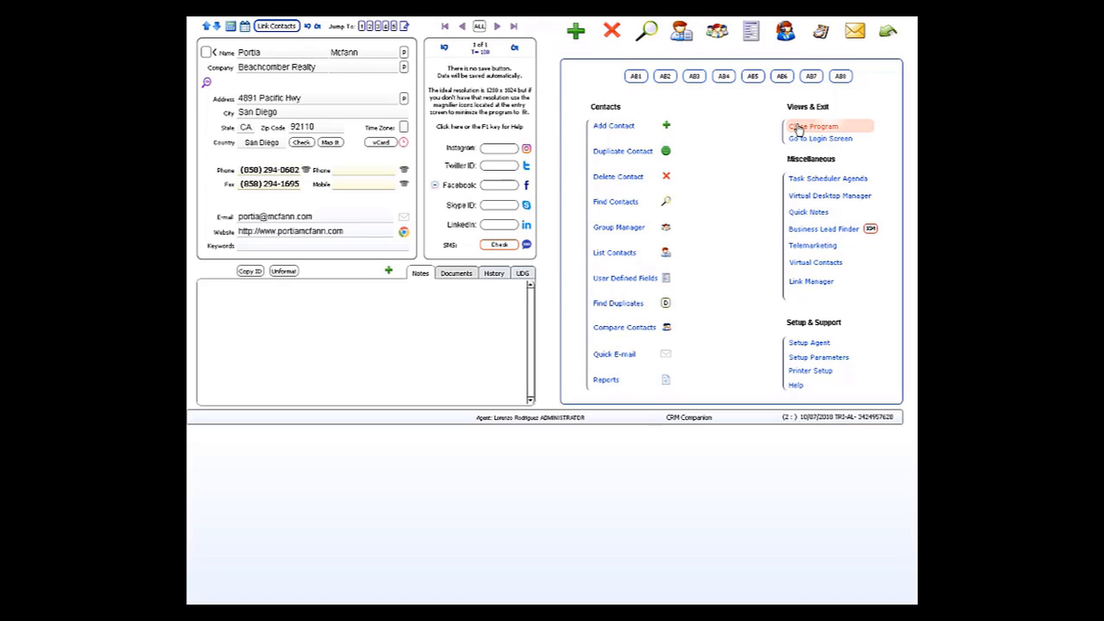
Reopen the agenda with all days listed, try to go to the Birthday task's contact, and decline searching by its description
{"action": "left_click", "coordinate": [833, 179]}
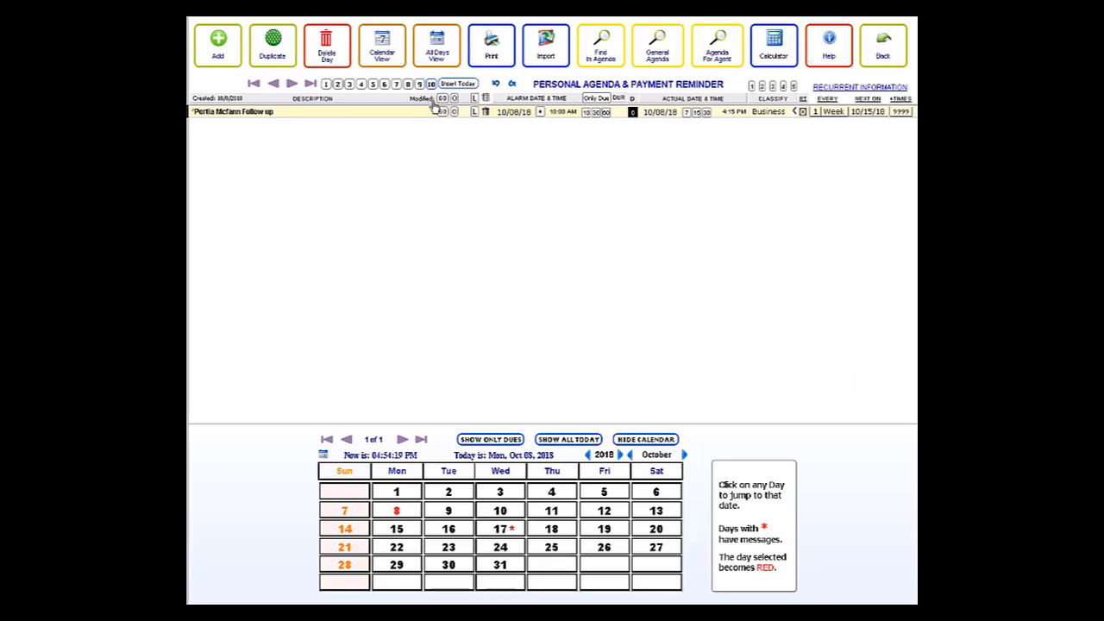
{"action": "left_click", "coordinate": [437, 48]}
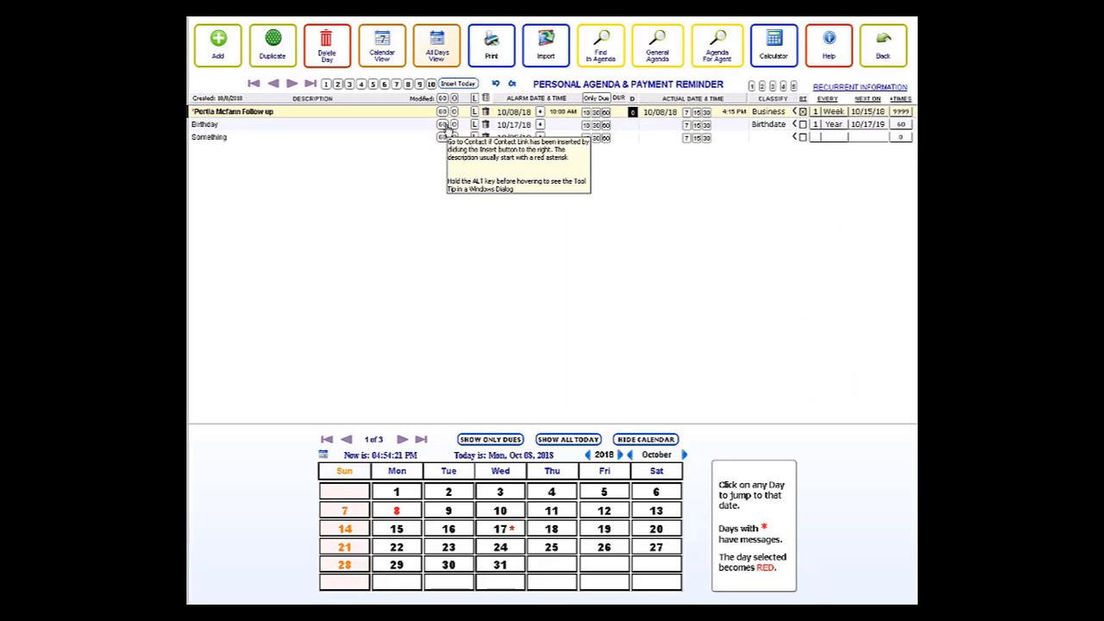
{"action": "left_click", "coordinate": [443, 125]}
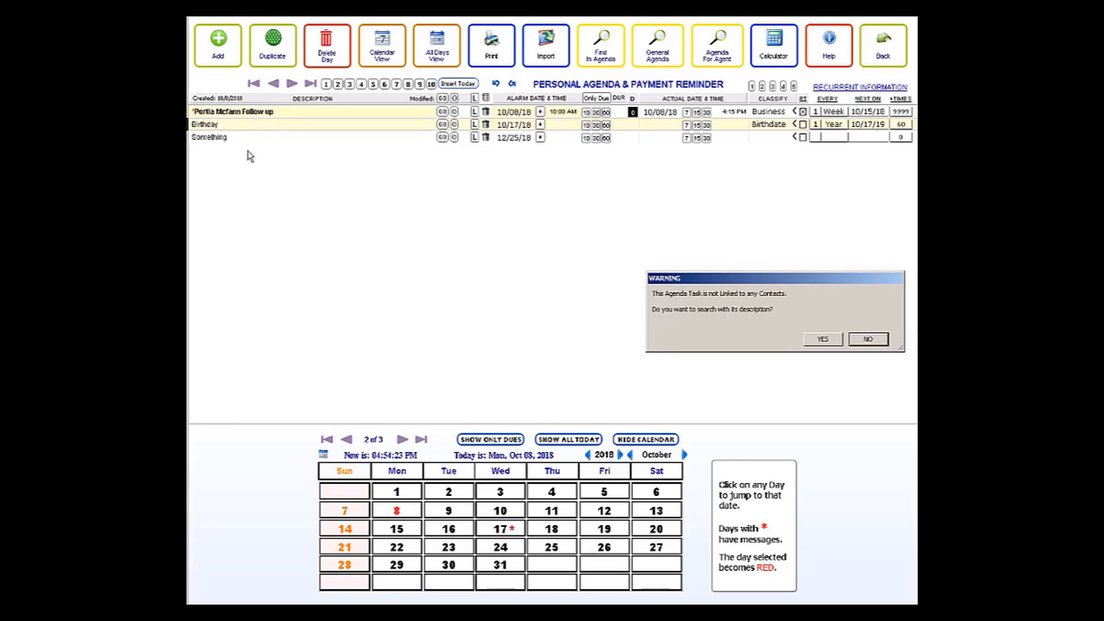
{"action": "left_click", "coordinate": [866, 340]}
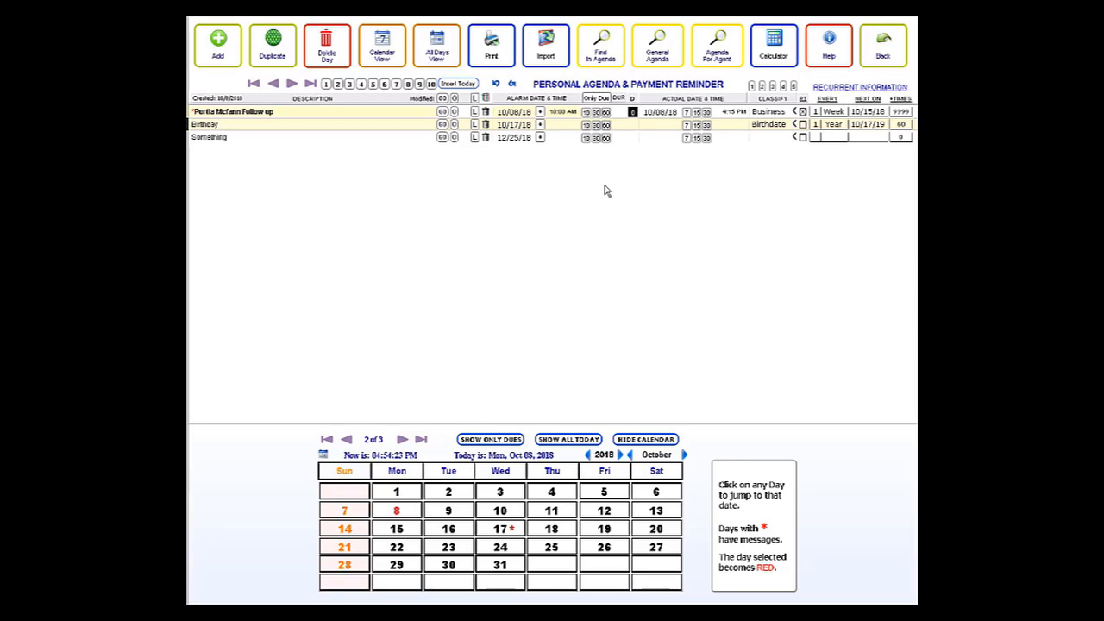